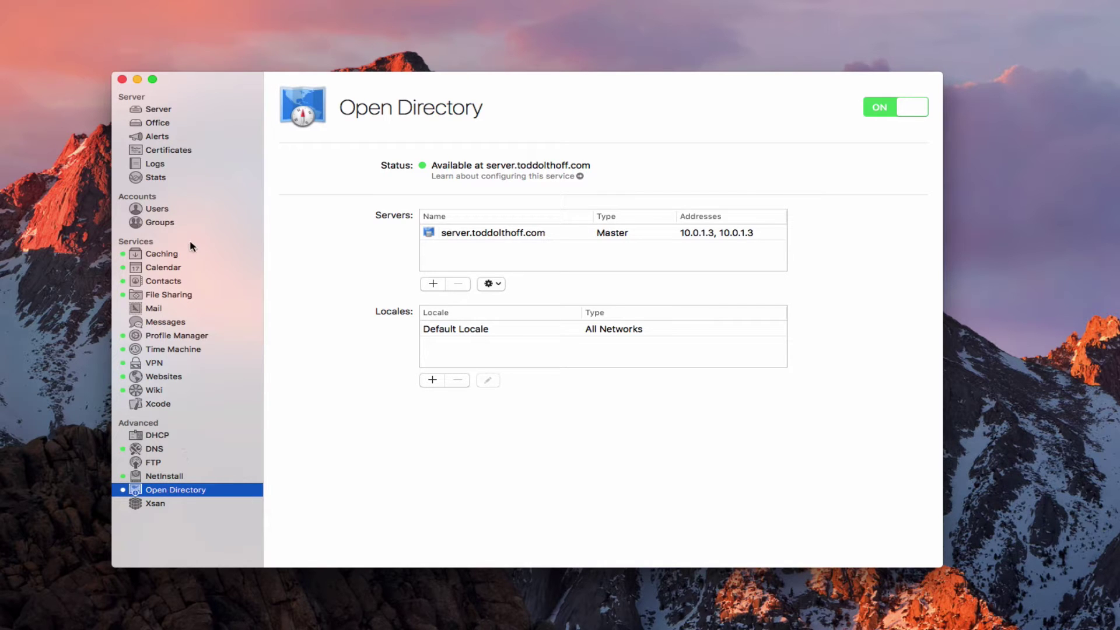
- Turn off the Caching service and open the Calendar service settings
left_click(164, 256)
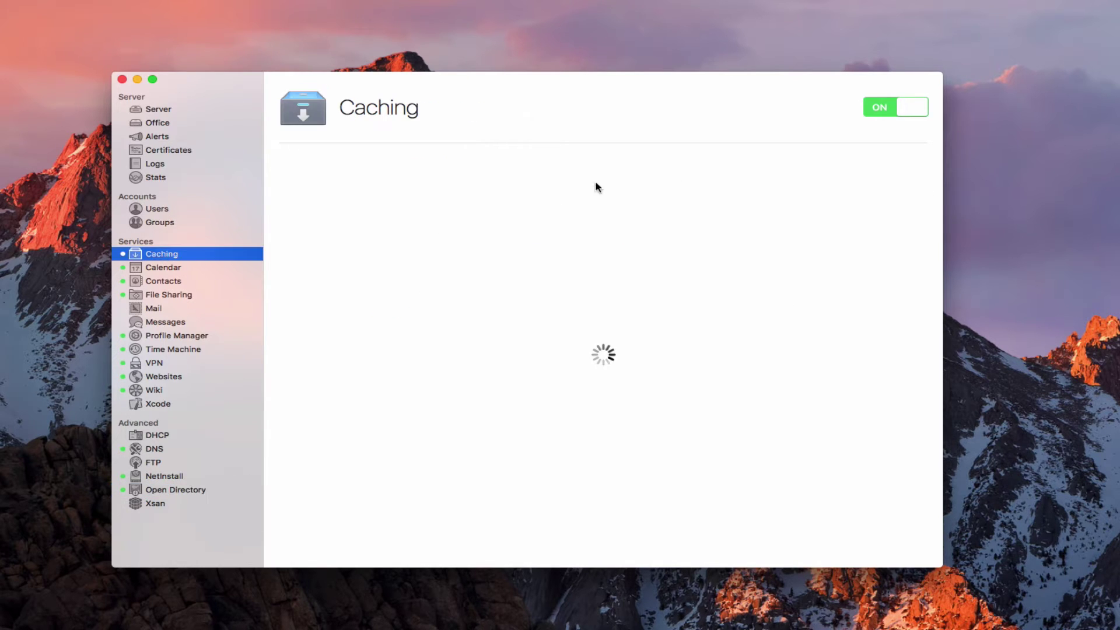
left_click(866, 110)
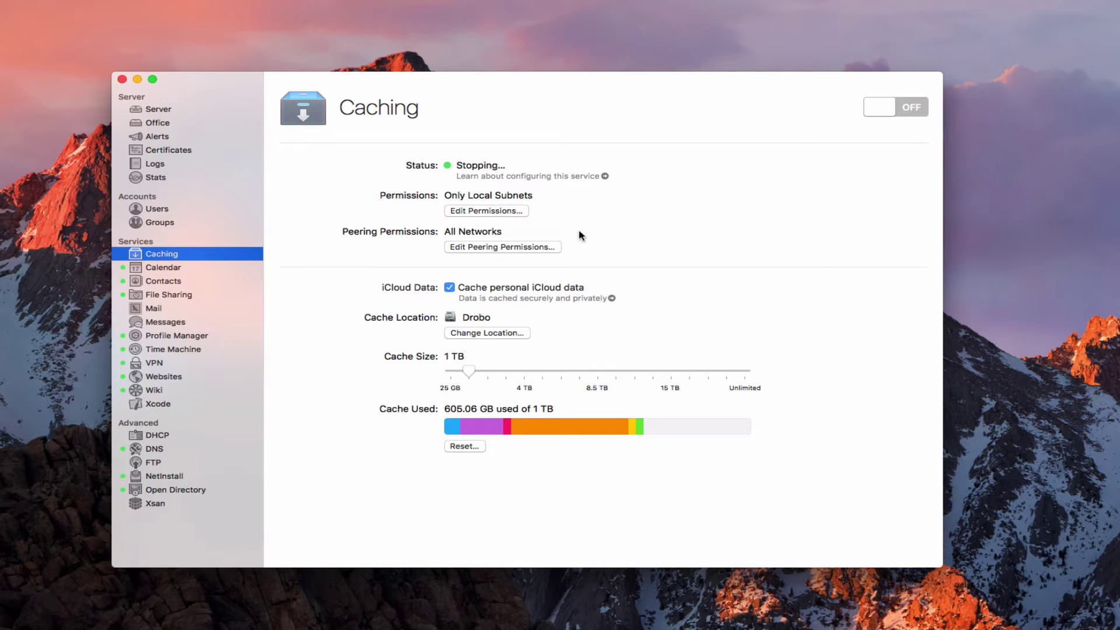
left_click(175, 267)
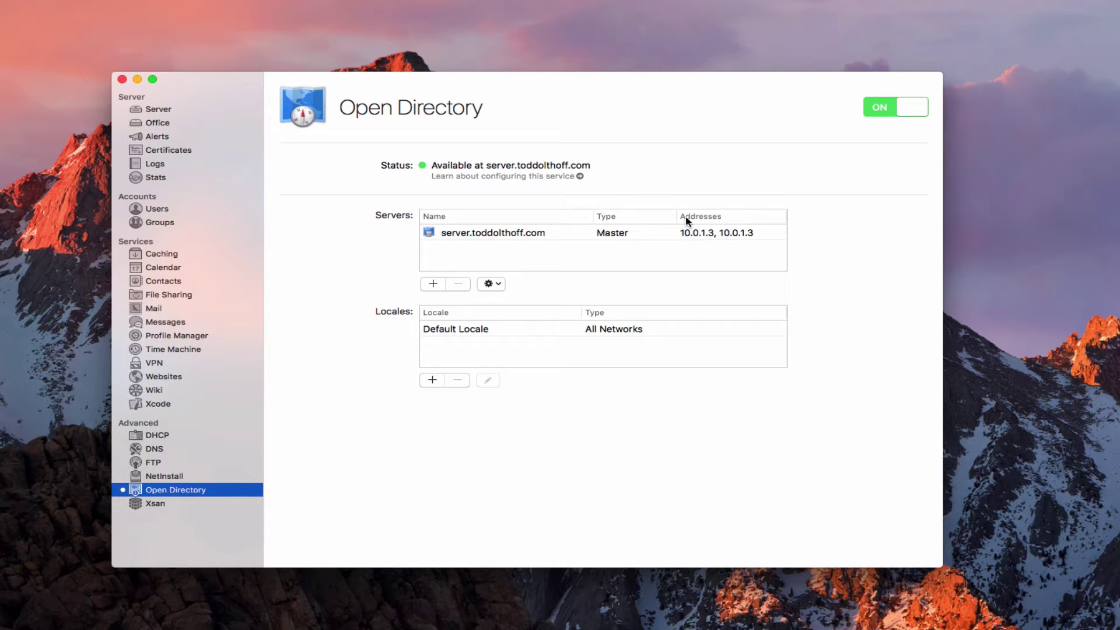
- Select the master in the Open Directory servers list, view its archive options, and cancel without archiving
left_click(540, 230)
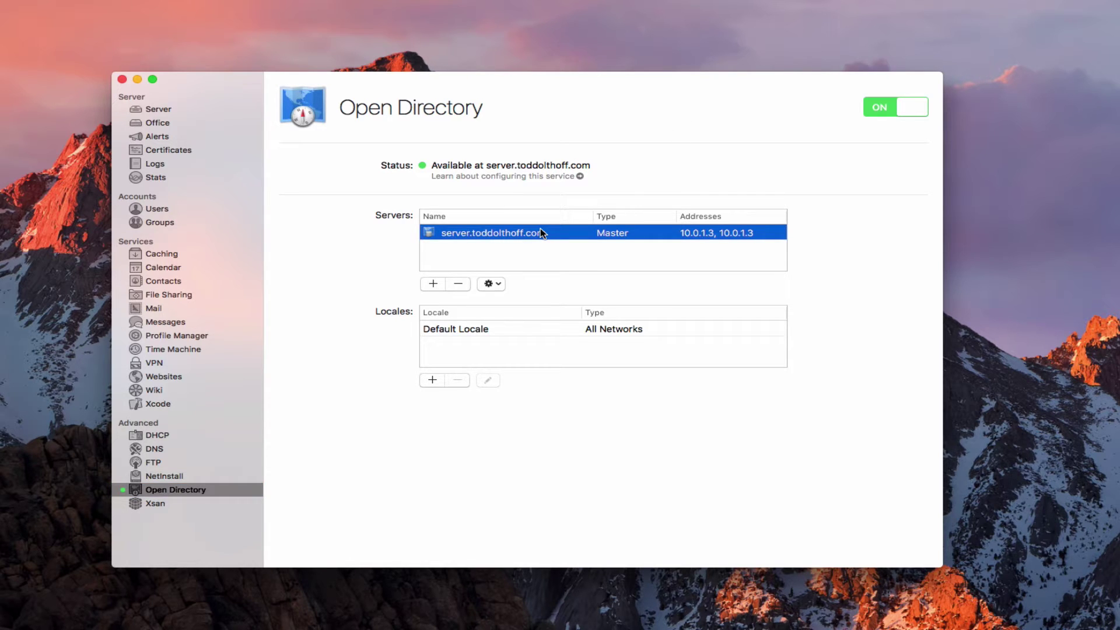
left_click(500, 283)
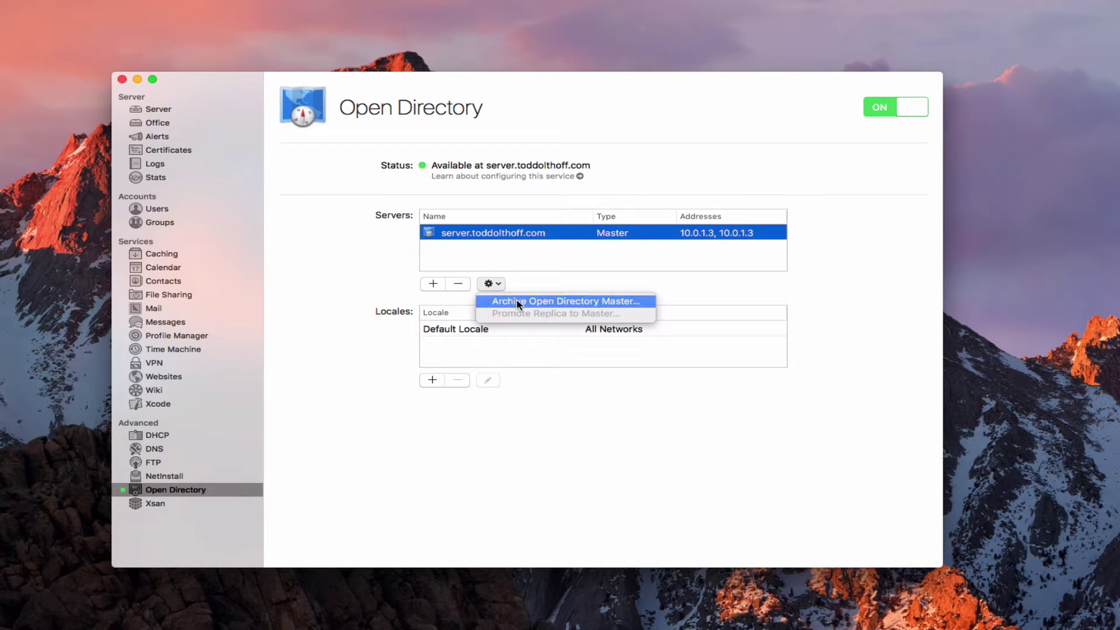
left_click(517, 301)
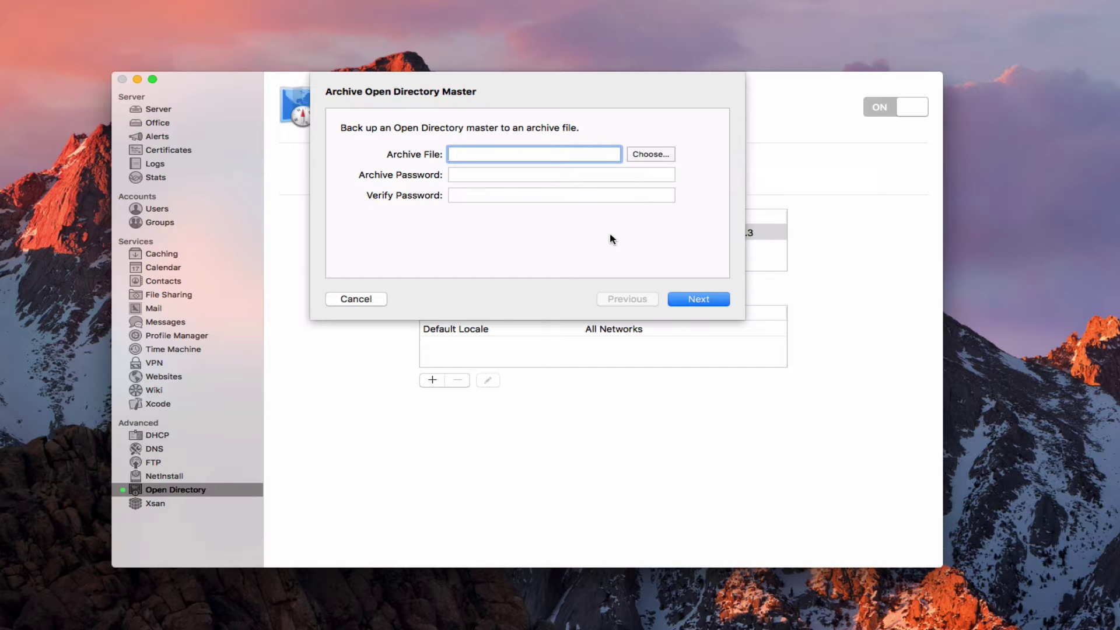
left_click(358, 299)
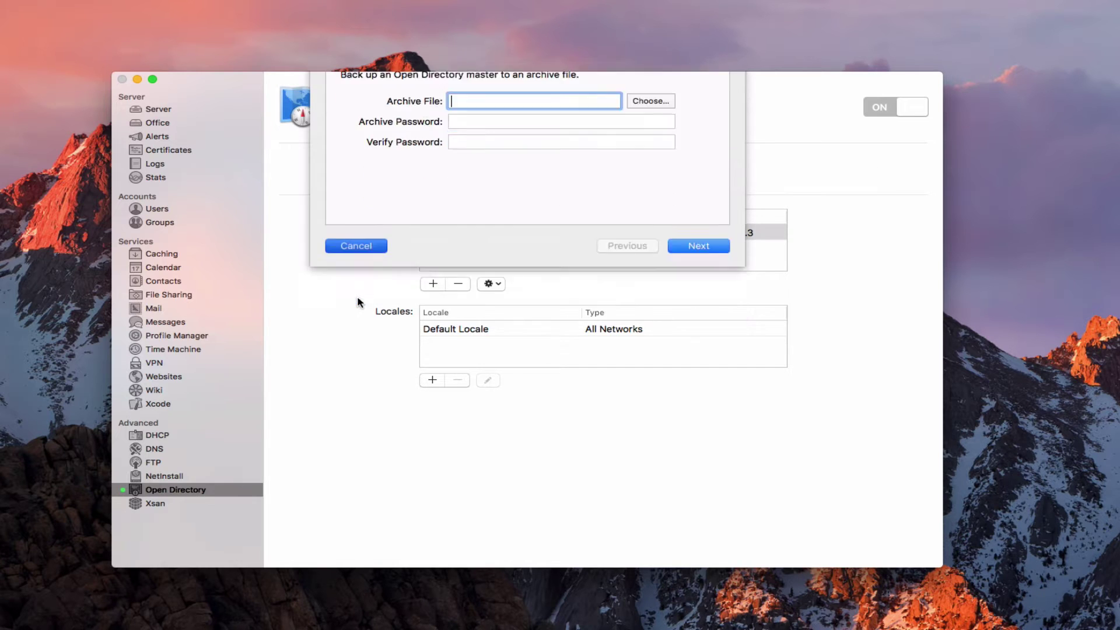
- Delete the selected Open Directory master, confirm the deletion, and quit the Server app
left_click(459, 284)
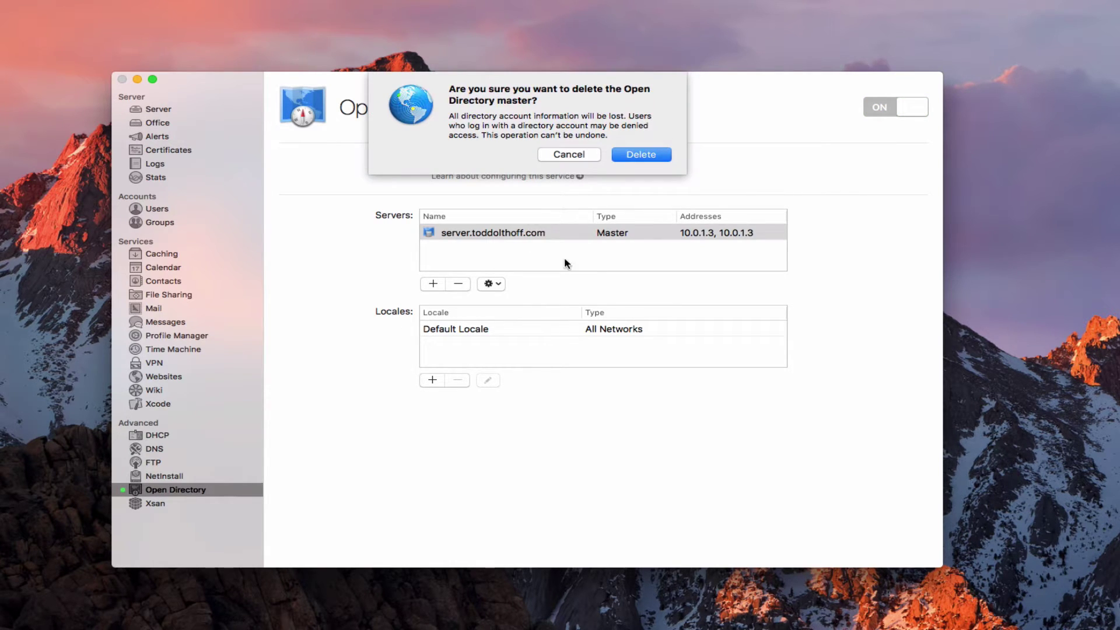
left_click(640, 156)
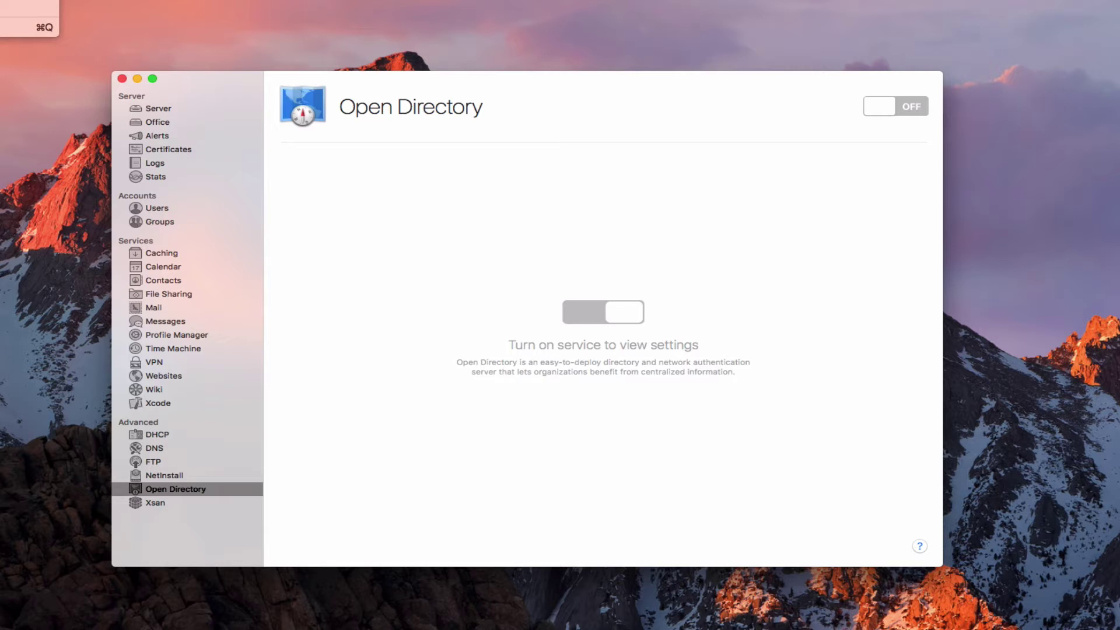
key("super+q")
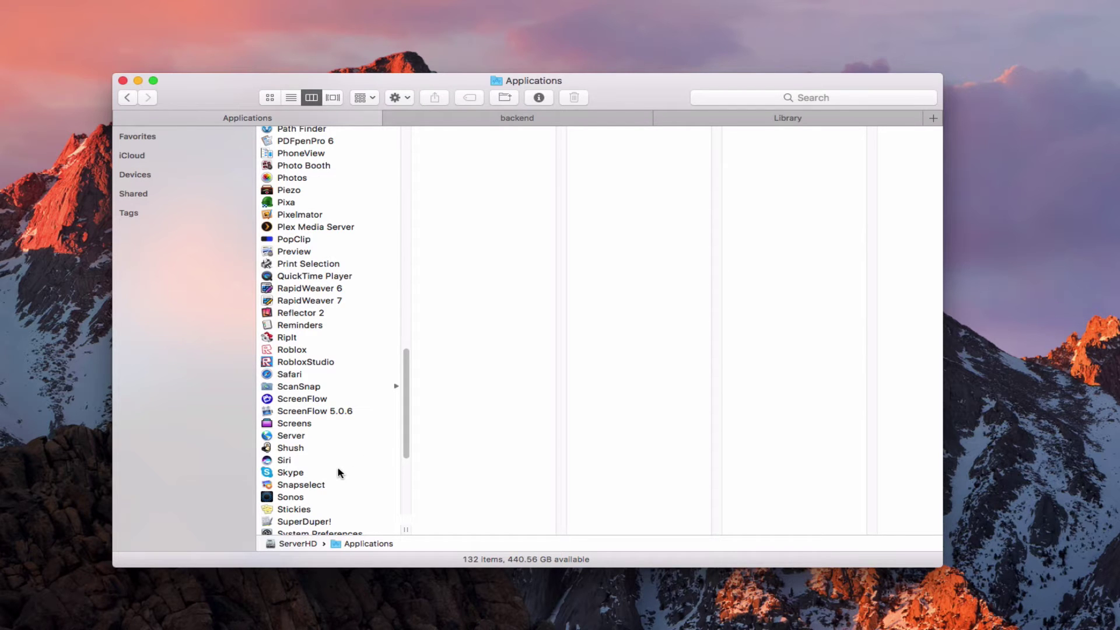
- In Finder, locate wipeDB.sh inside the Server app's package under Contents/ServerRoot/usr/share/devicemgr/backend
right_click(282, 439)
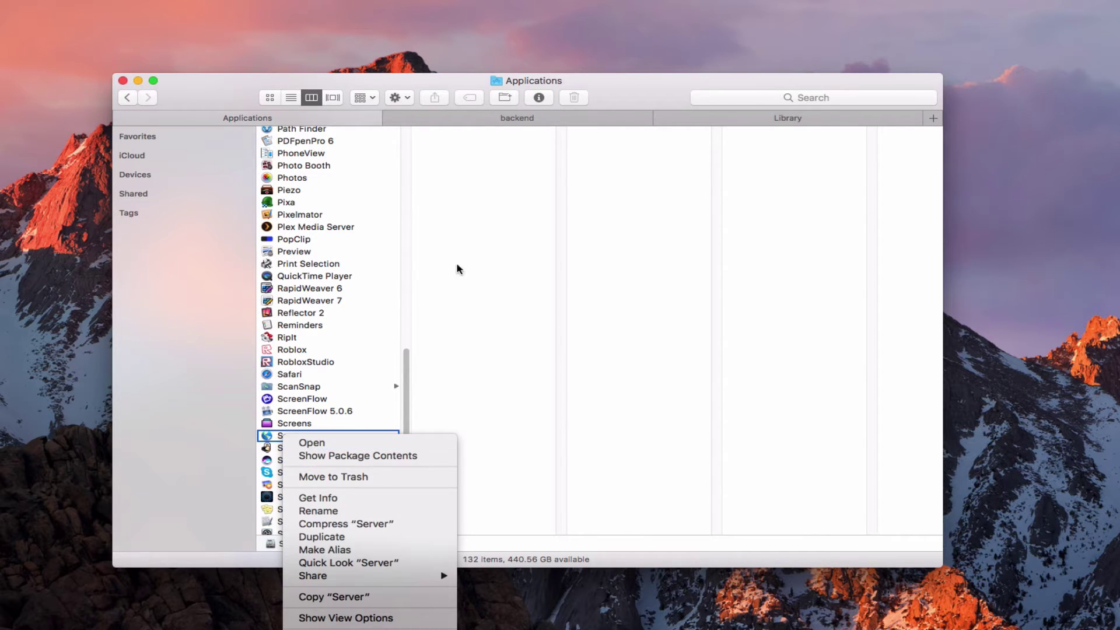
left_click(513, 123)
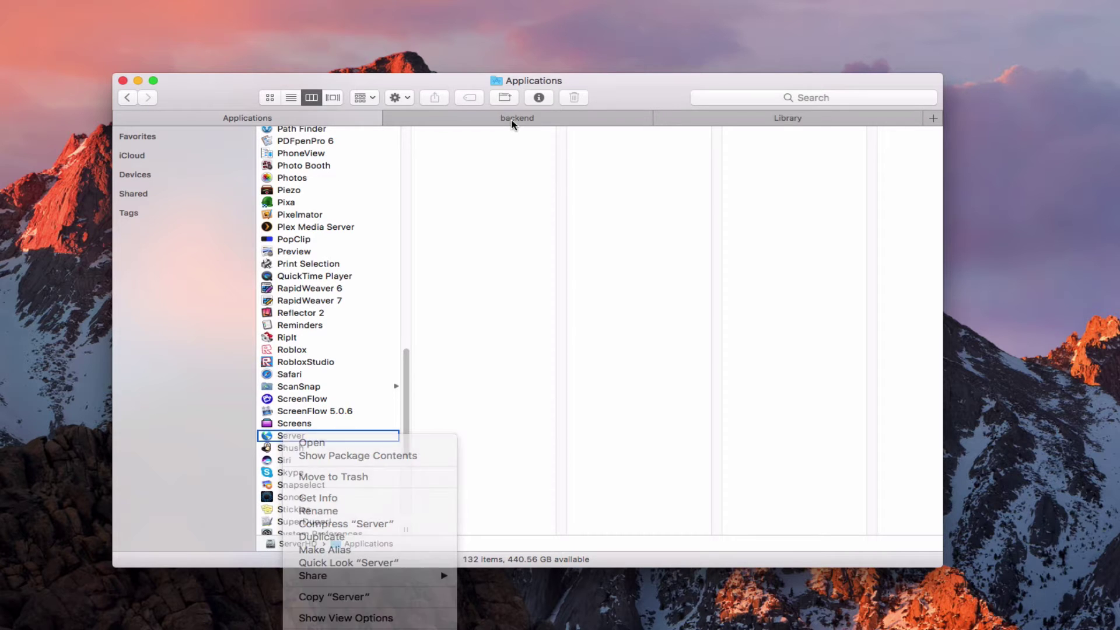
left_click(517, 120)
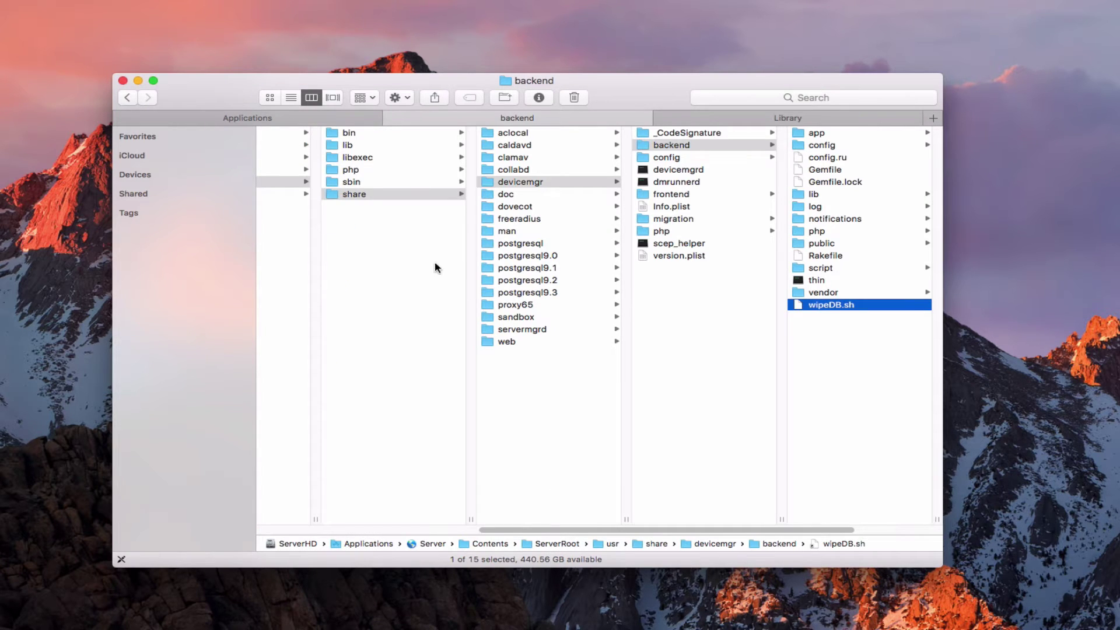
left_click_drag(482, 529, 250, 527)
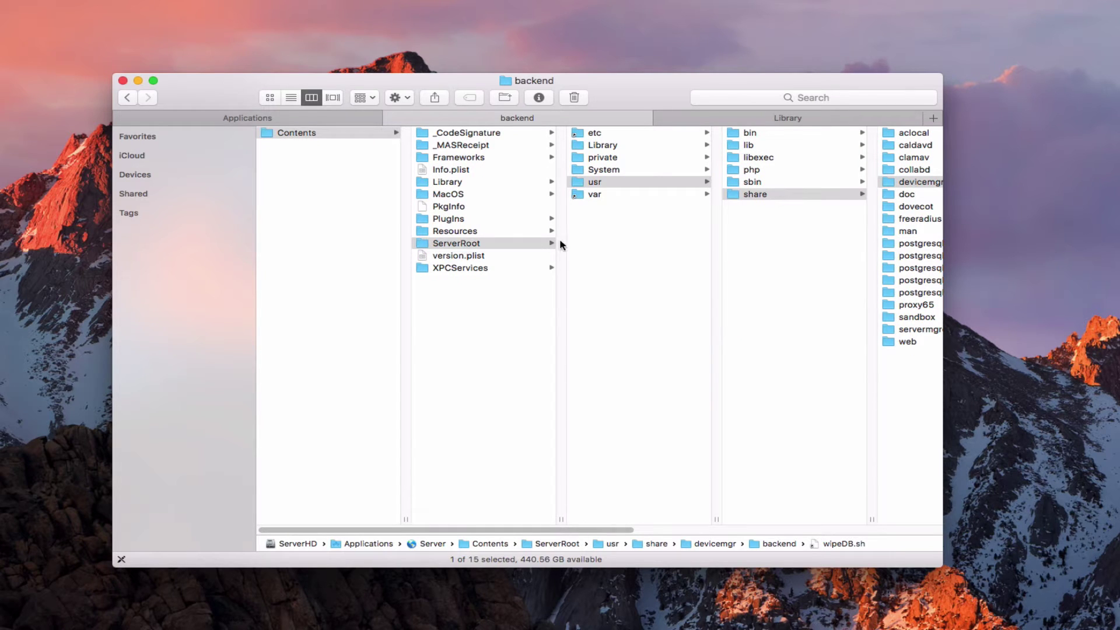
left_click_drag(619, 528, 933, 528)
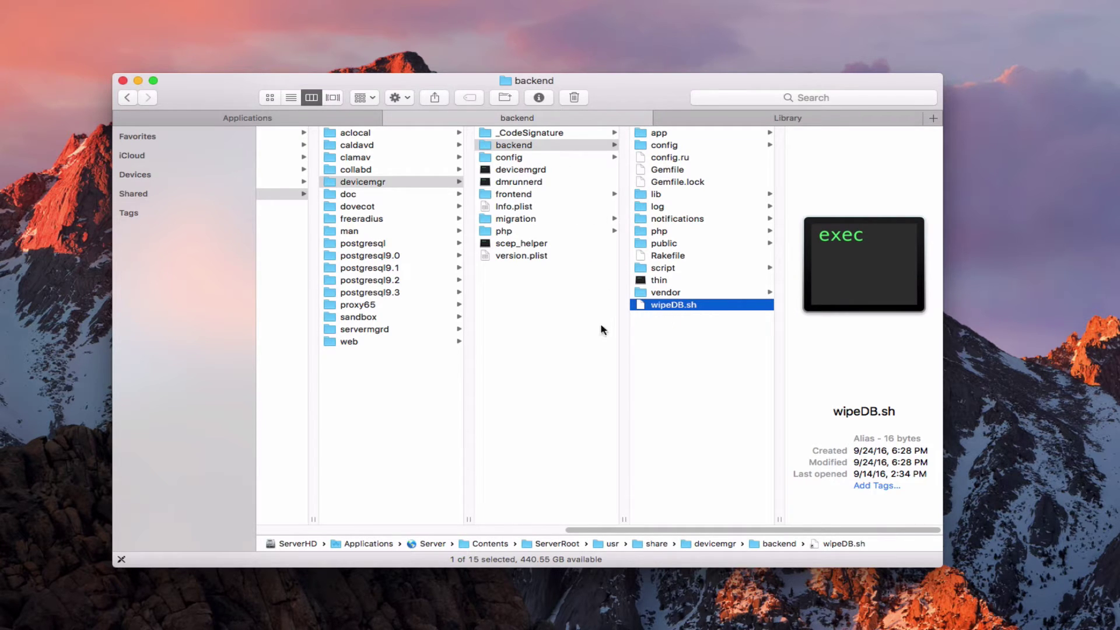
- Run wipeDB.sh in Terminal, authorize it with the administrator password, and close the Terminal window once the script completes
double_click(644, 306)
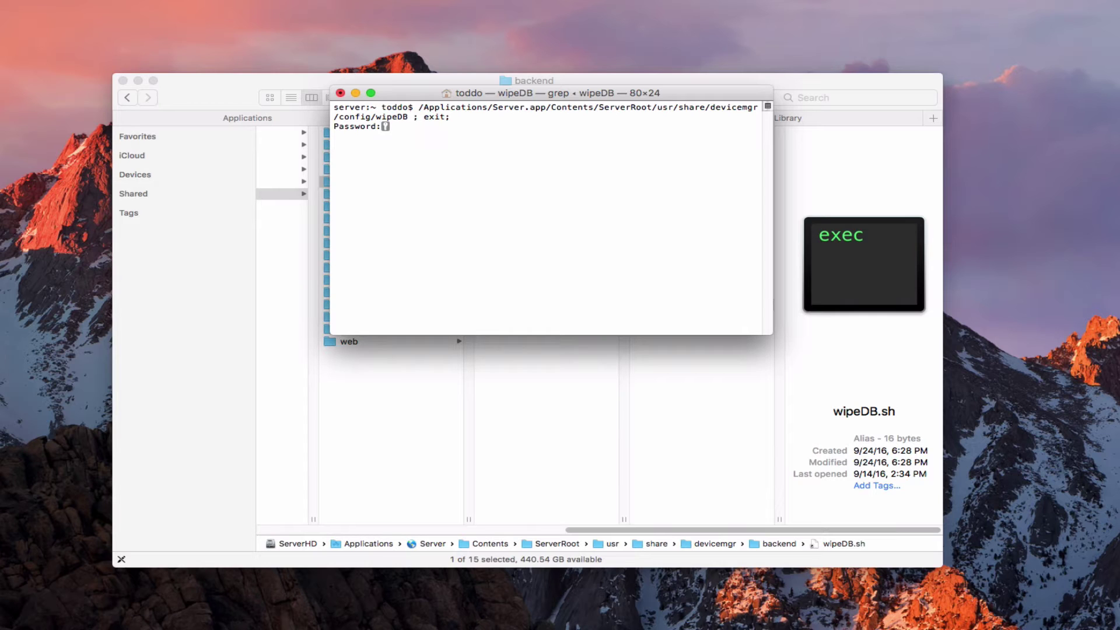
key("Return")
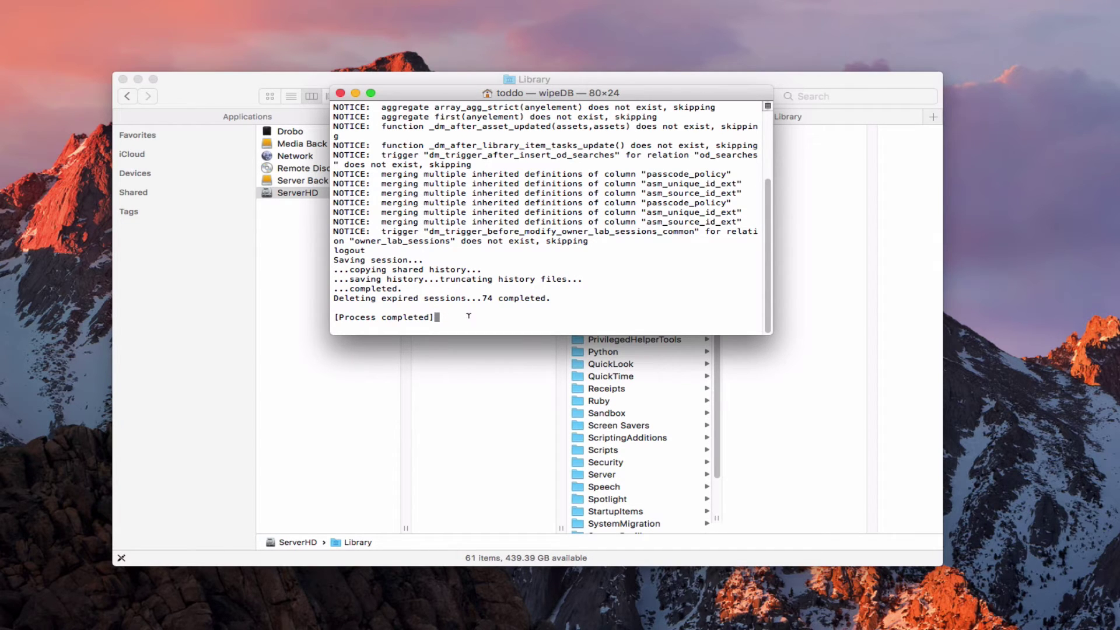
left_click(340, 93)
- Move the Server app from the Applications folder to the Trash, authorizing with the account password and dismissing the removal notice
left_click(411, 82)
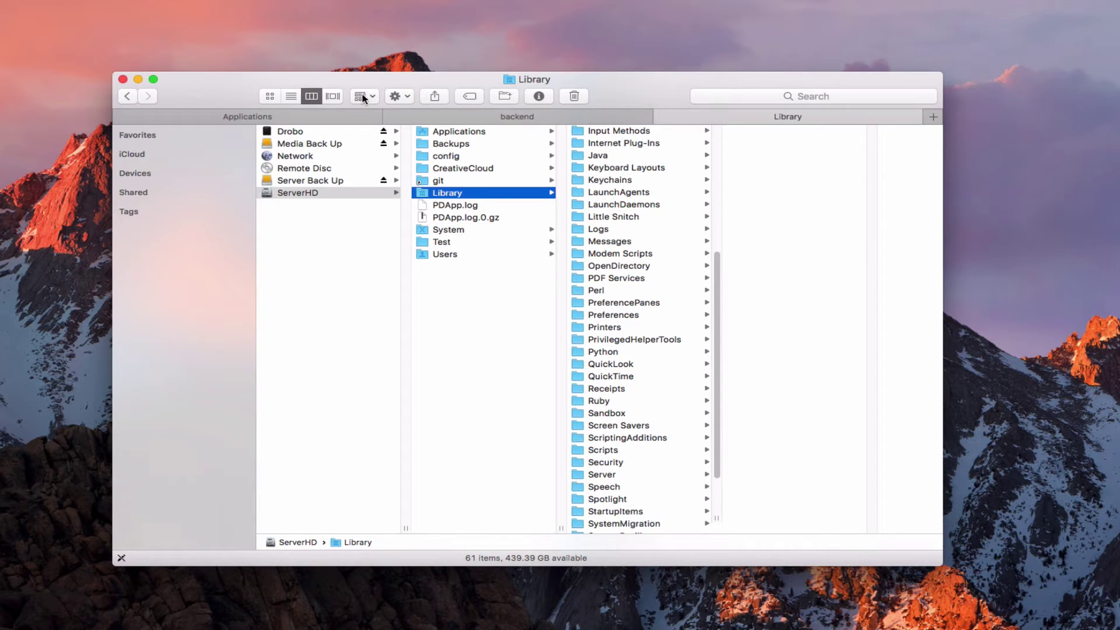
left_click(292, 121)
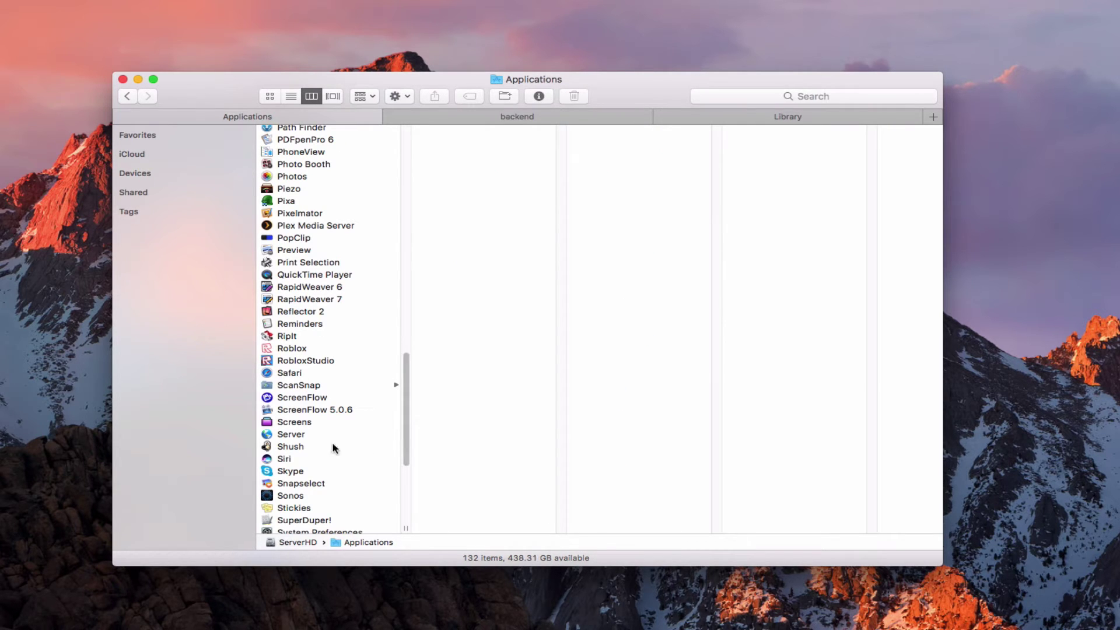
left_click_drag(269, 436, 1093, 629)
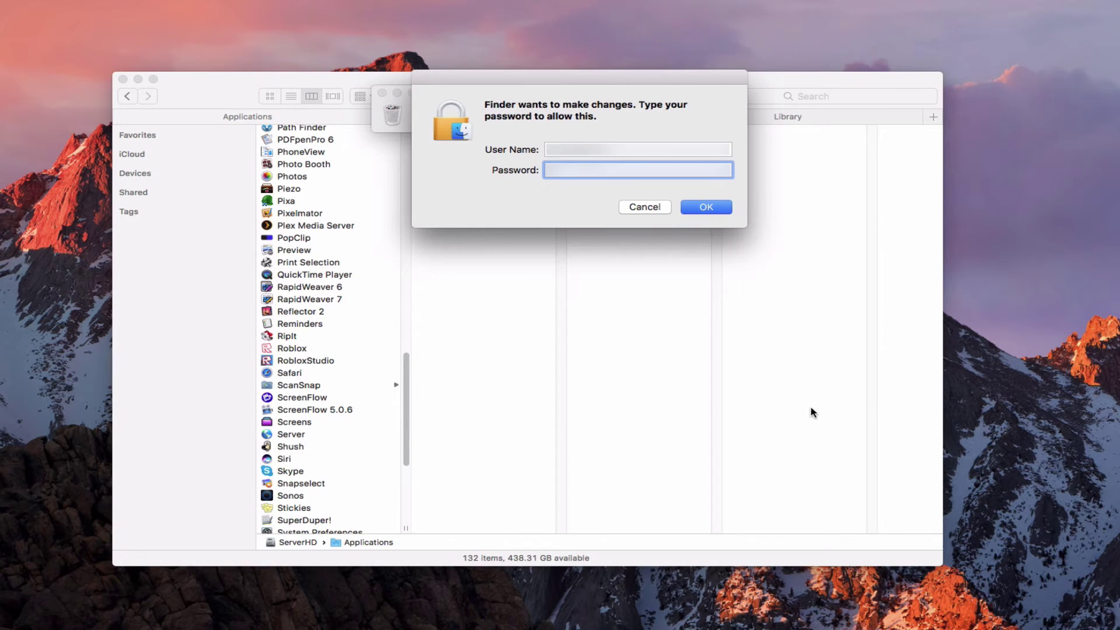
type("••••••••••")
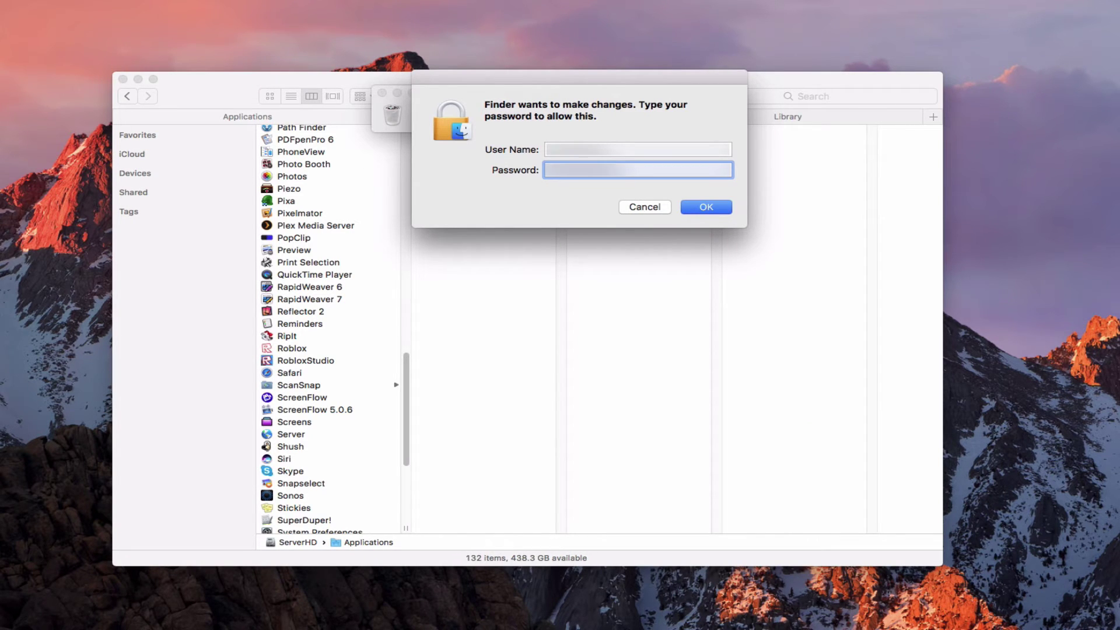
left_click(704, 207)
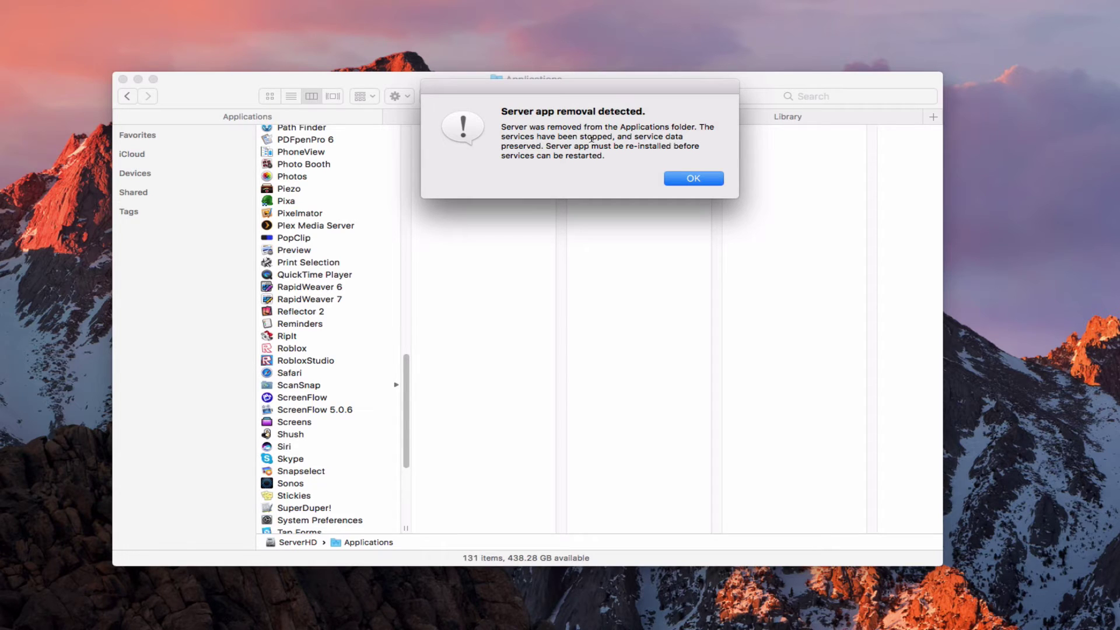
left_click(691, 180)
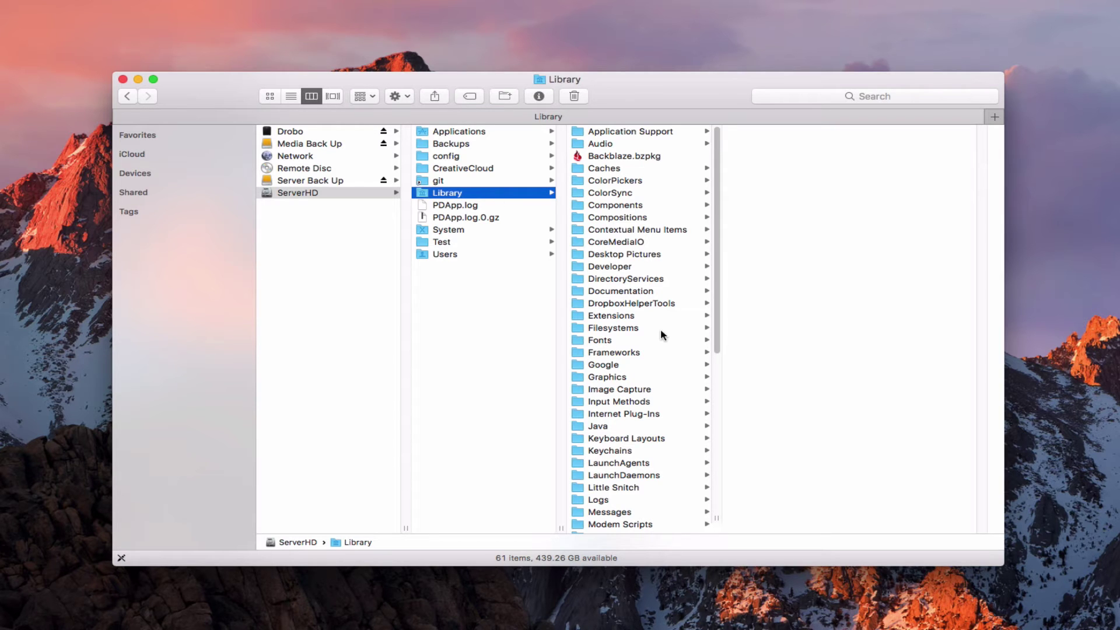
- Move the Server folder in ServerHD's Library to the Trash, authorizing the change with the account password
scroll(661, 331, "down", 10)
scroll(662, 334, "down", 3)
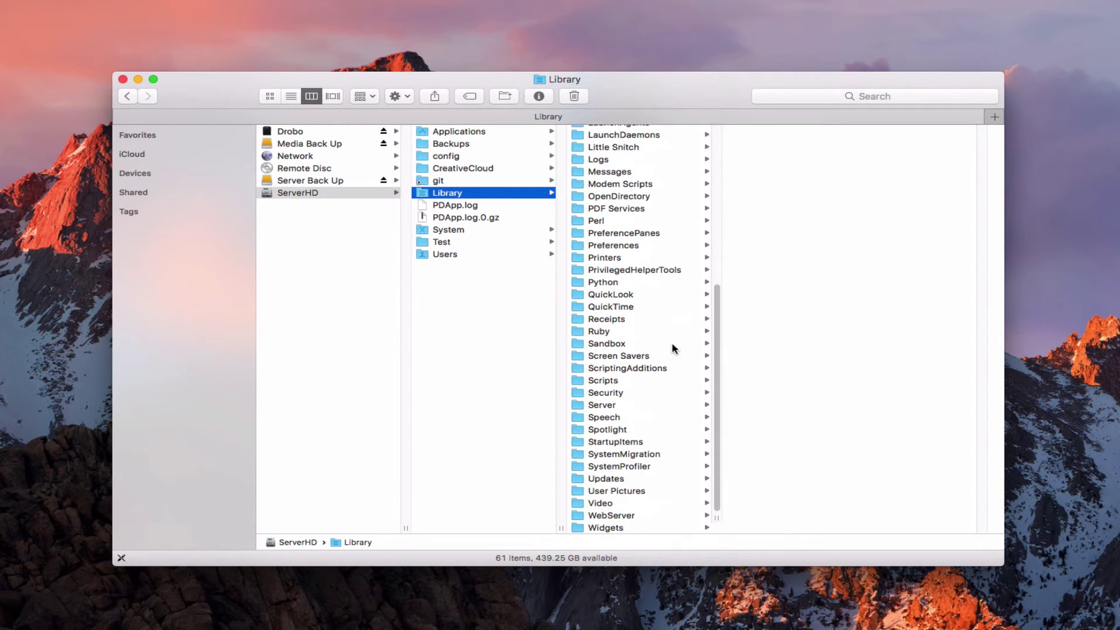
left_click(600, 404)
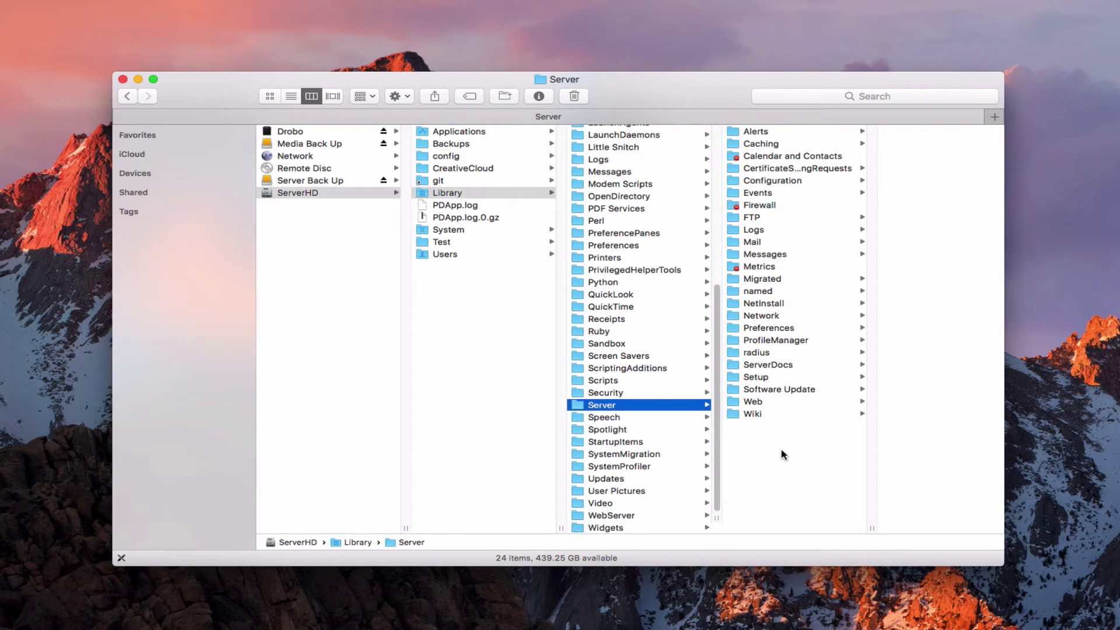
left_click(574, 96)
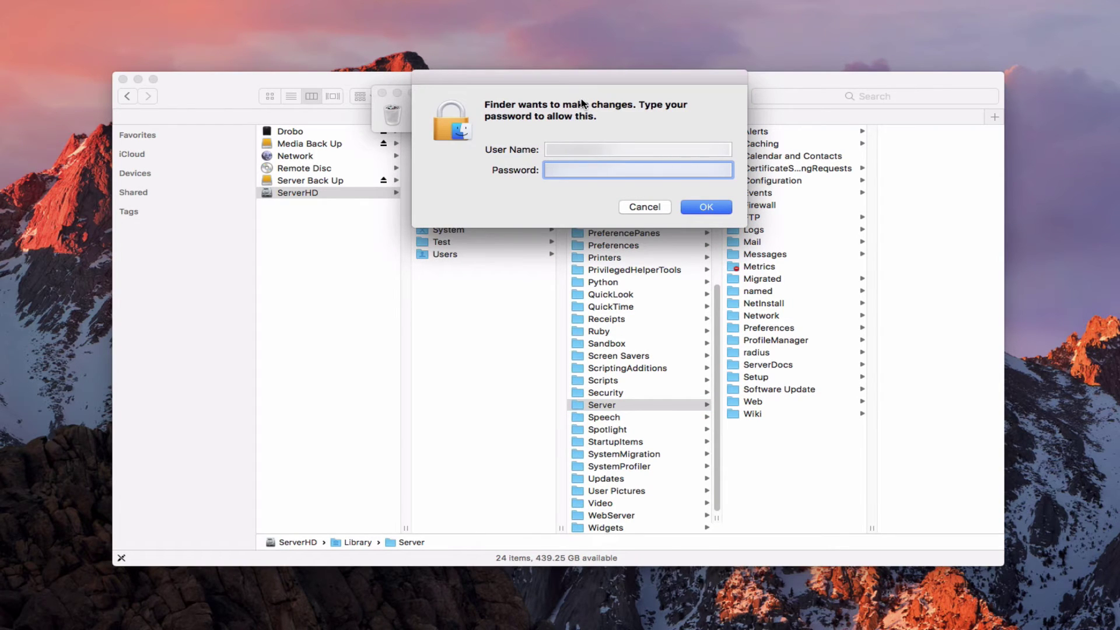
type("••••••••••")
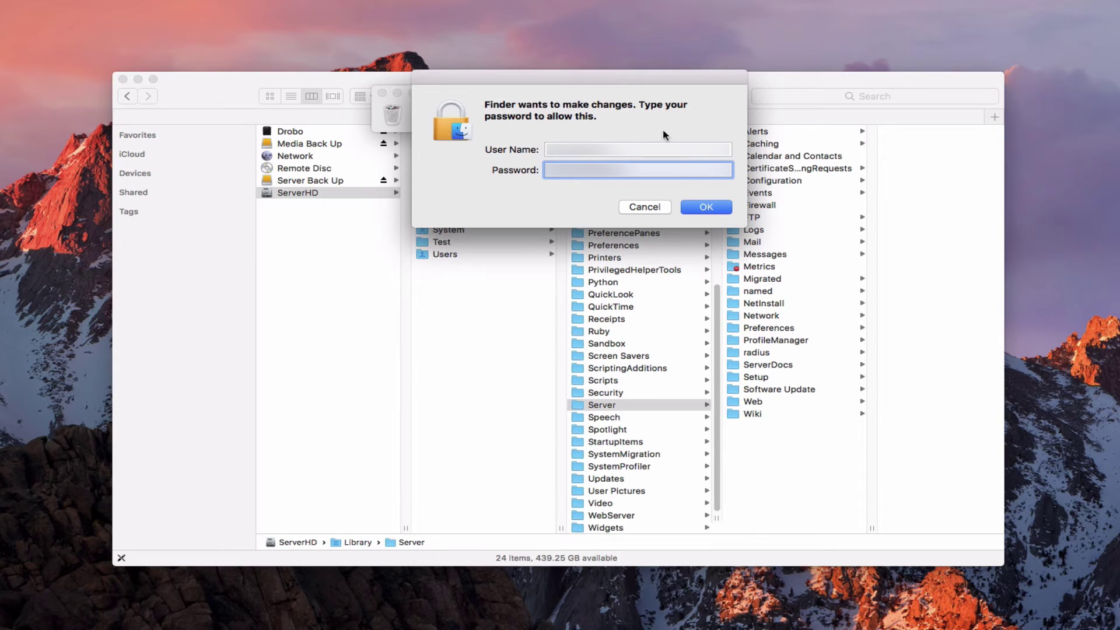
left_click(708, 211)
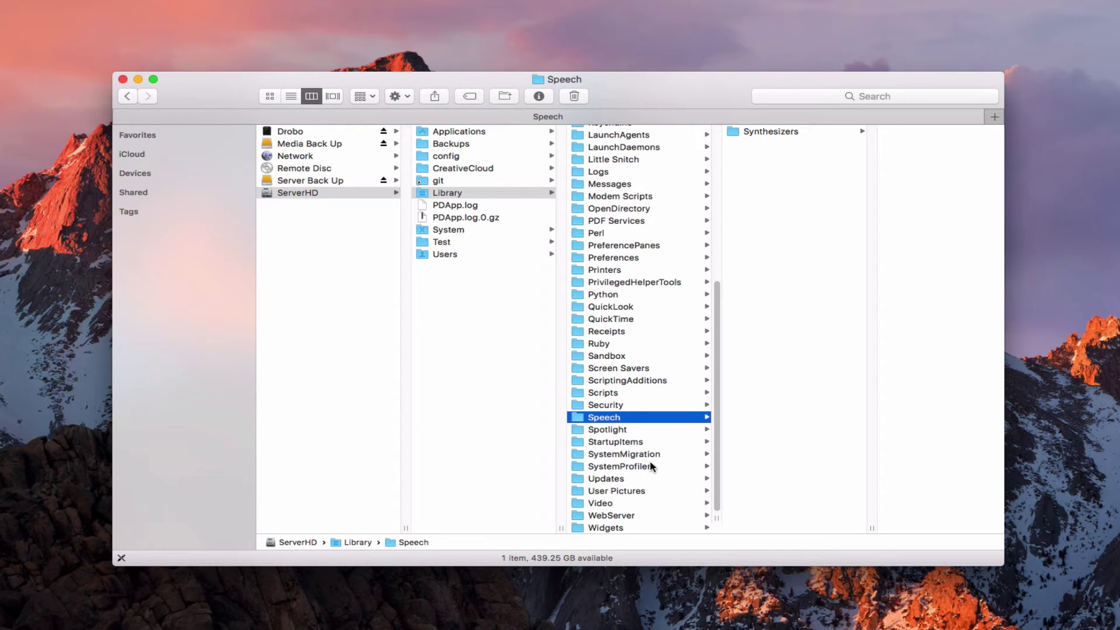
- Move the com.apple.ServerDocs folder and com.apple.servermgr_certs.plist from ServerHD's Library/Preferences to the Trash, authorizing with the account password
left_click(618, 258)
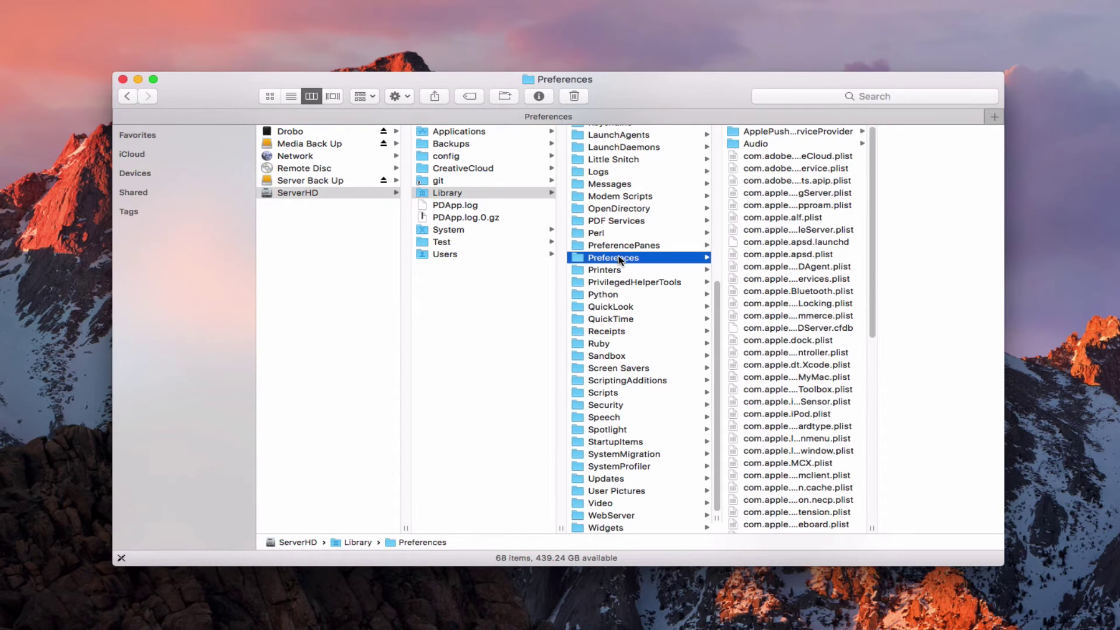
left_click_drag(872, 528, 1024, 531)
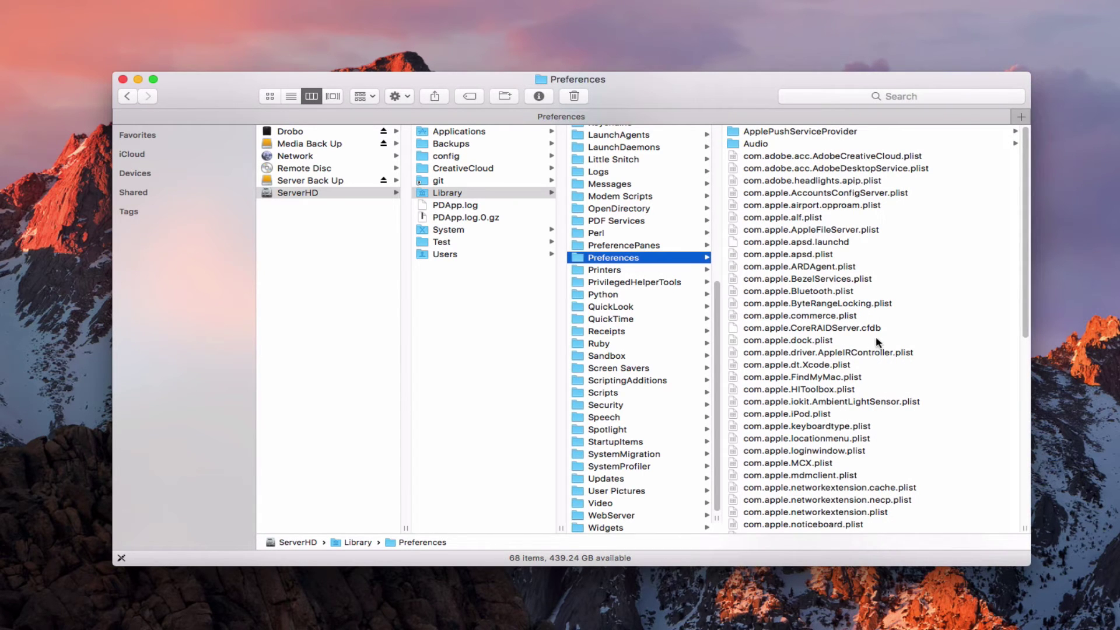
scroll(876, 341, "down", 8)
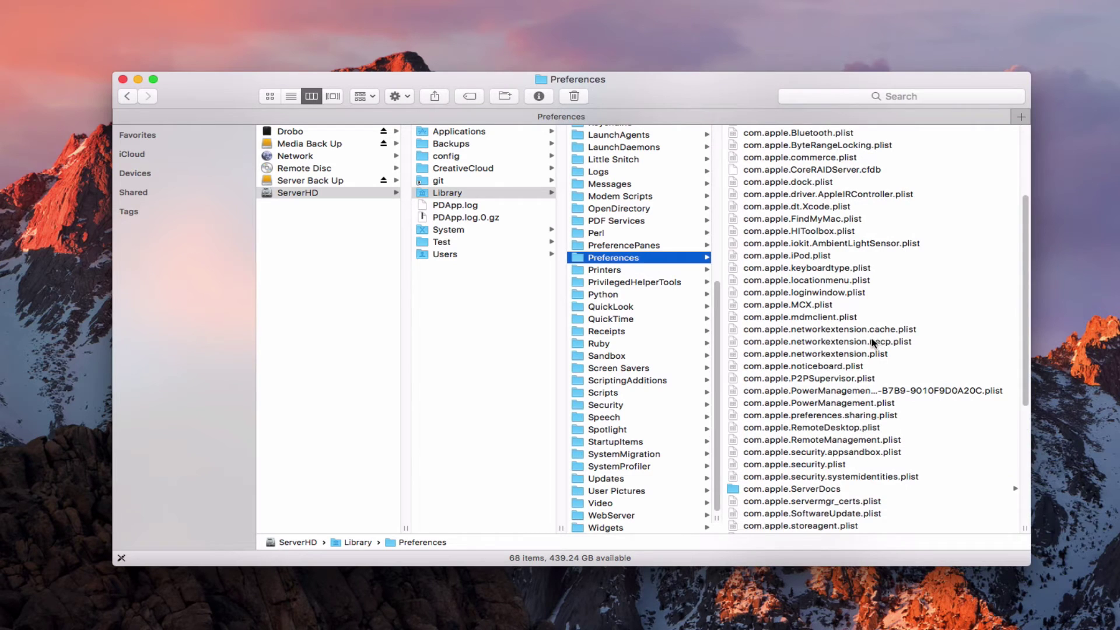
scroll(873, 343, "down", 5)
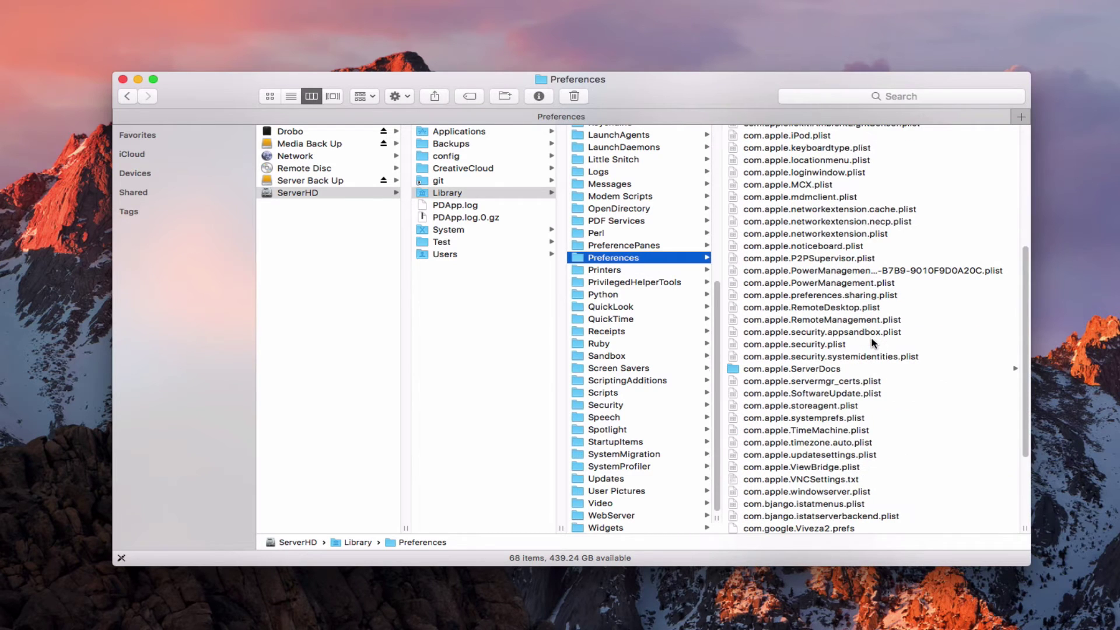
left_click(820, 370)
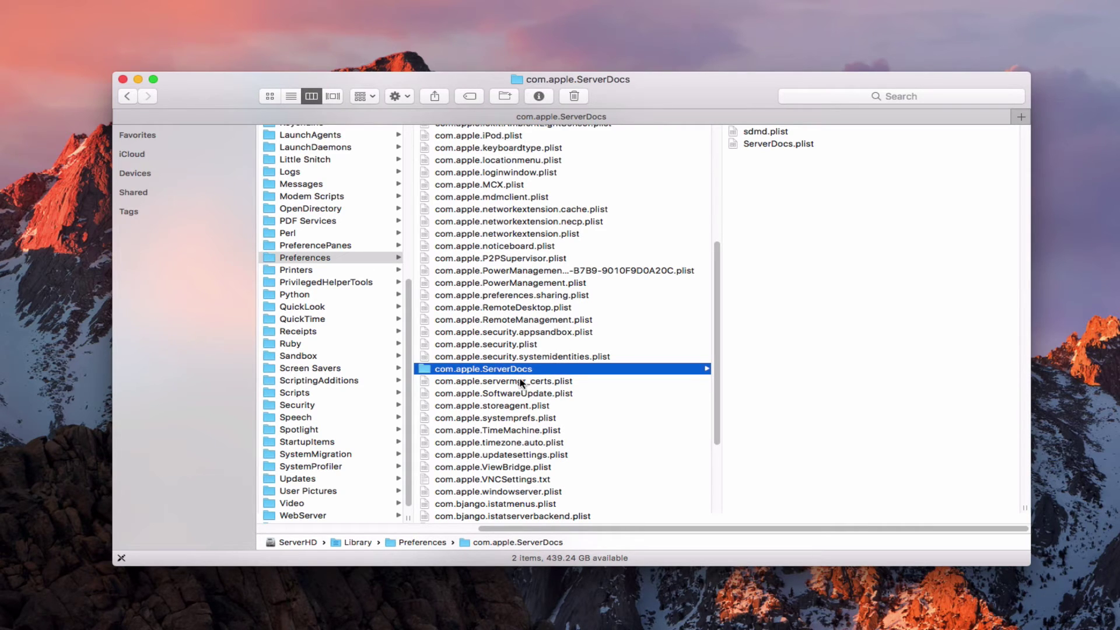
left_click(521, 381, "shift")
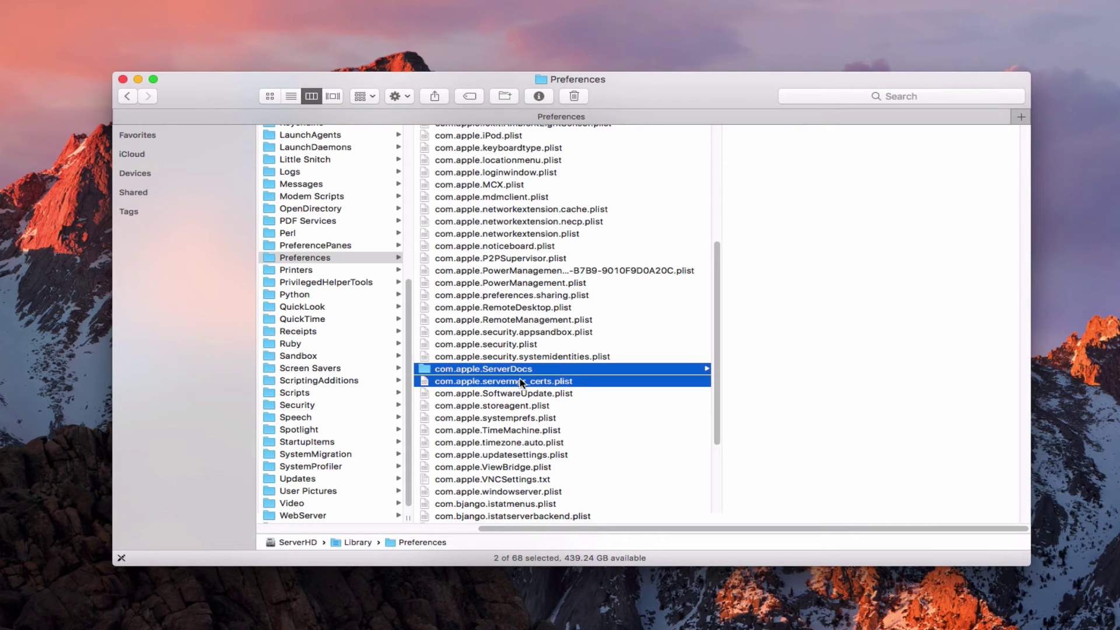
left_click(575, 96)
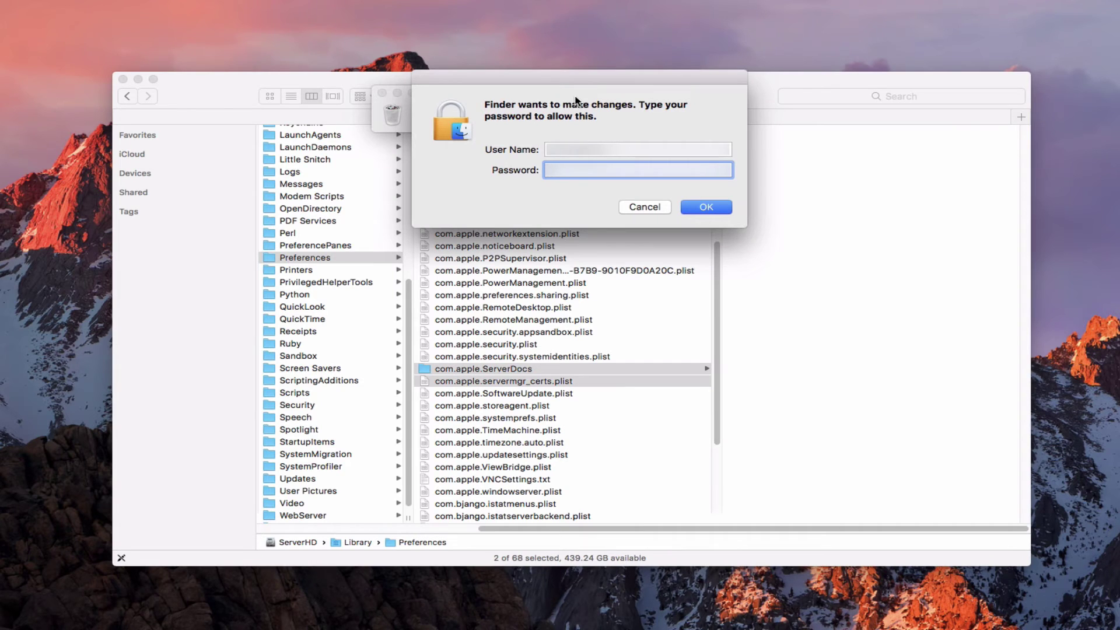
key("super+v")
left_click(700, 211)
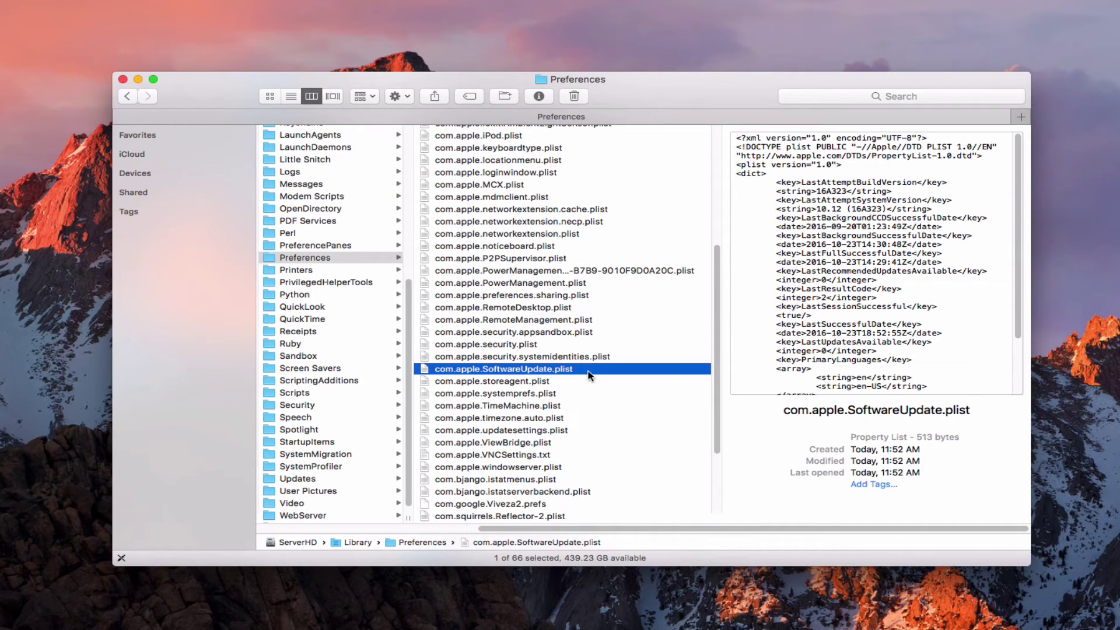
- Look through the rest of Library/Preferences and the PrivilegedHelperTools folder for remaining server files
scroll(588, 375, "down", 5)
scroll(588, 375, "down", 2)
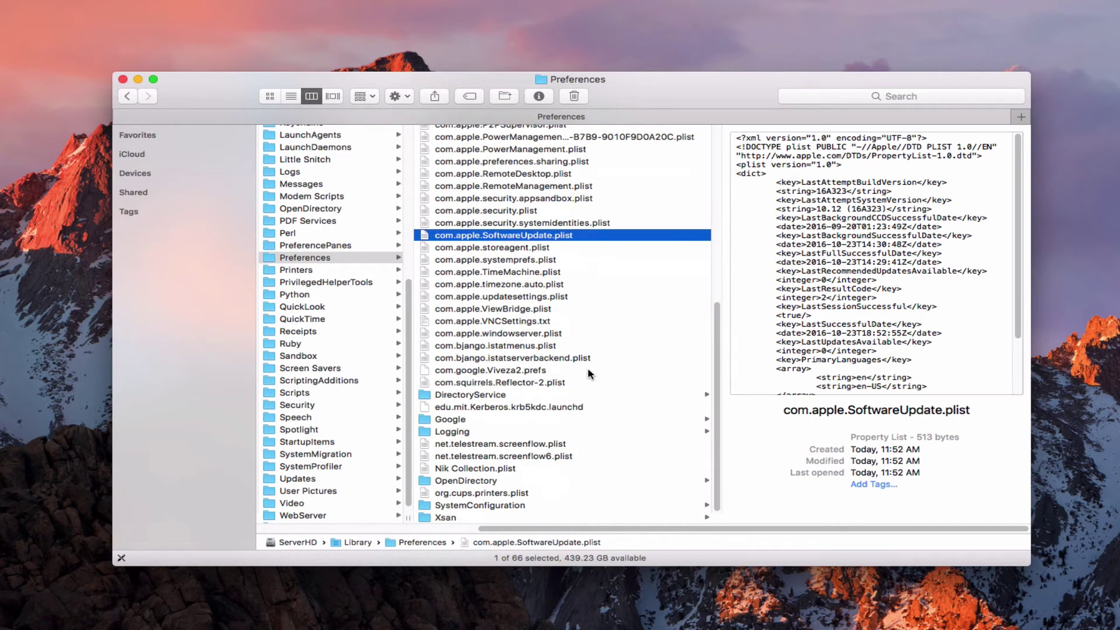
scroll(590, 363, "up", 10)
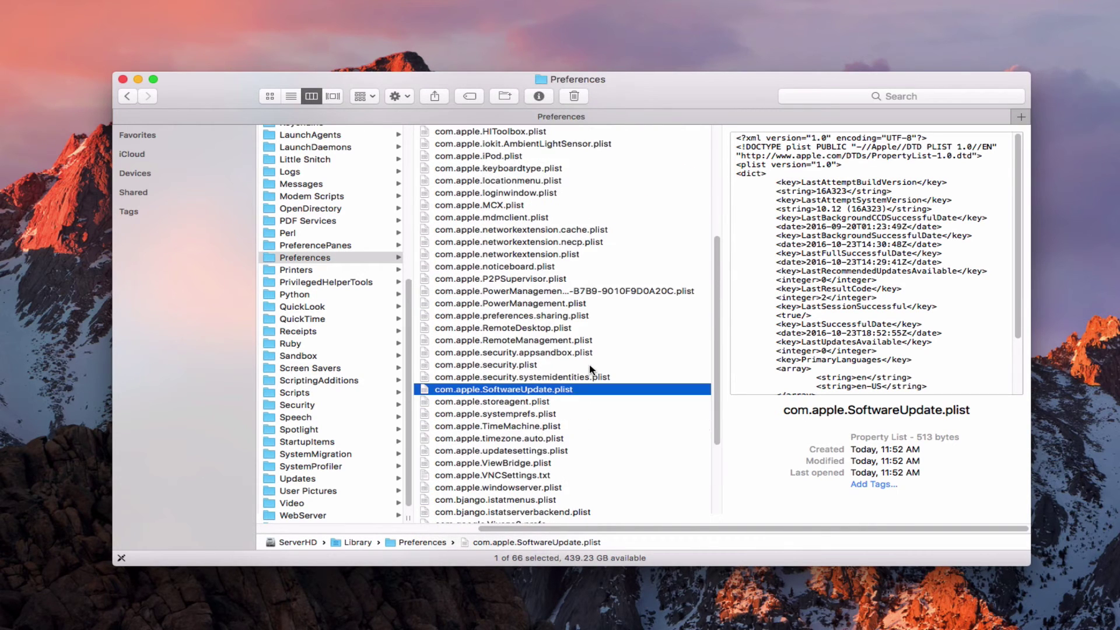
scroll(589, 367, "up", 2)
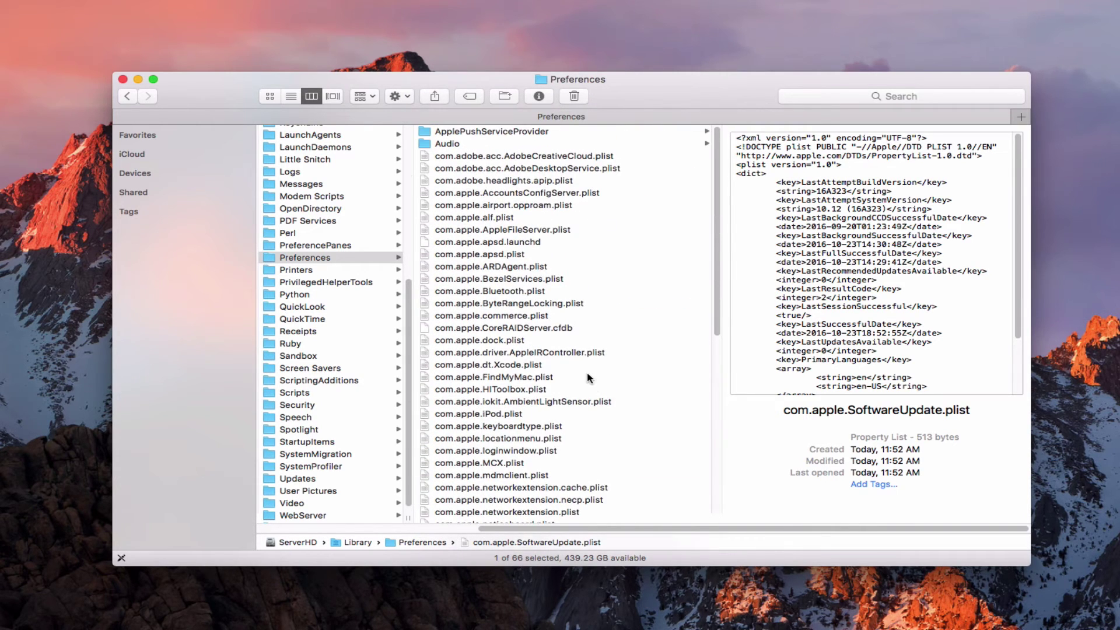
left_click_drag(544, 533, 297, 530)
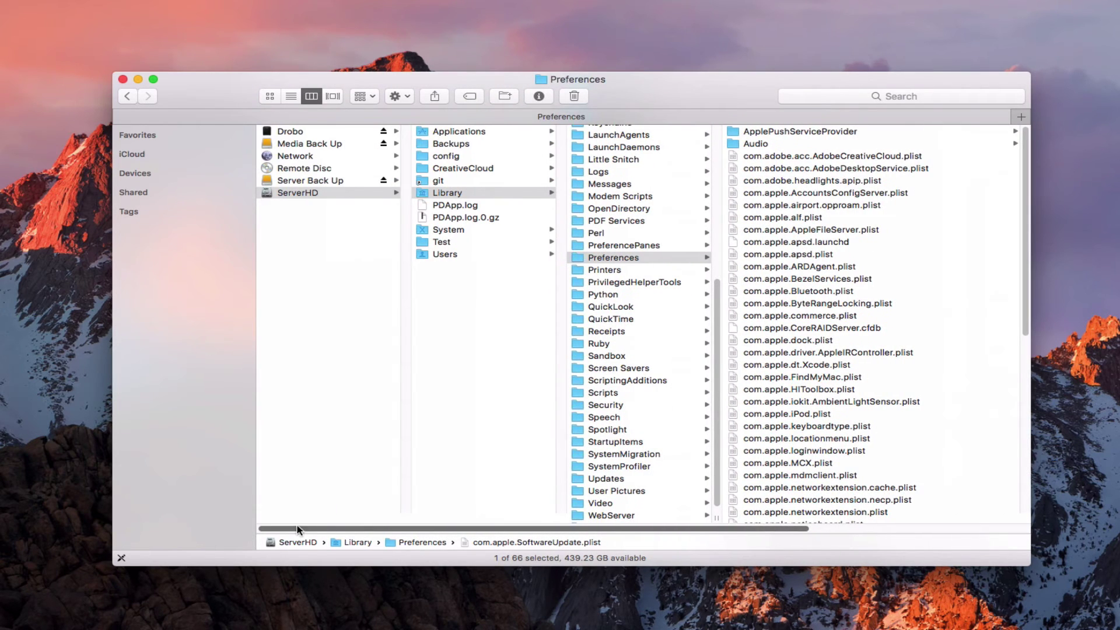
left_click(649, 284)
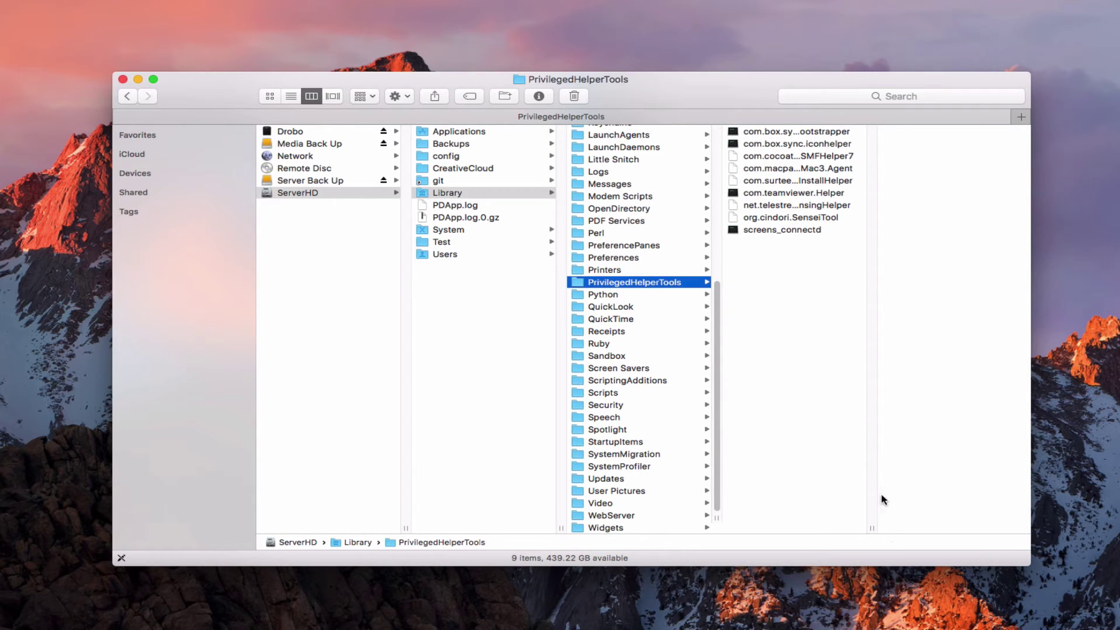
left_click_drag(873, 527, 1057, 527)
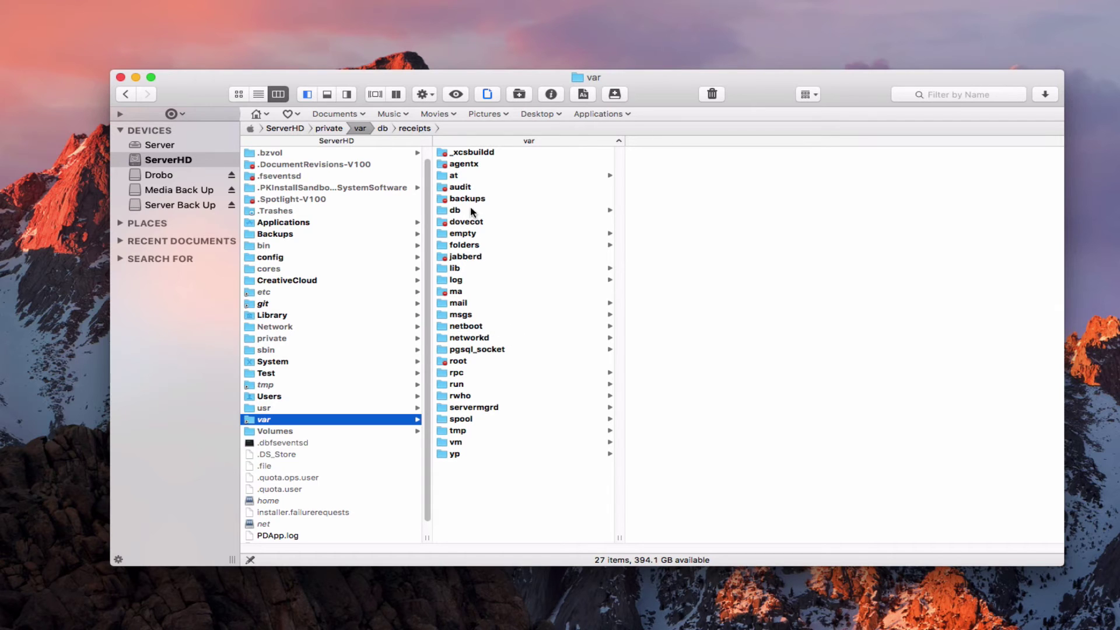
- In the file manager that shows hidden files, examine ServerHD's private/var/db folder for leftover server items
left_click(455, 211)
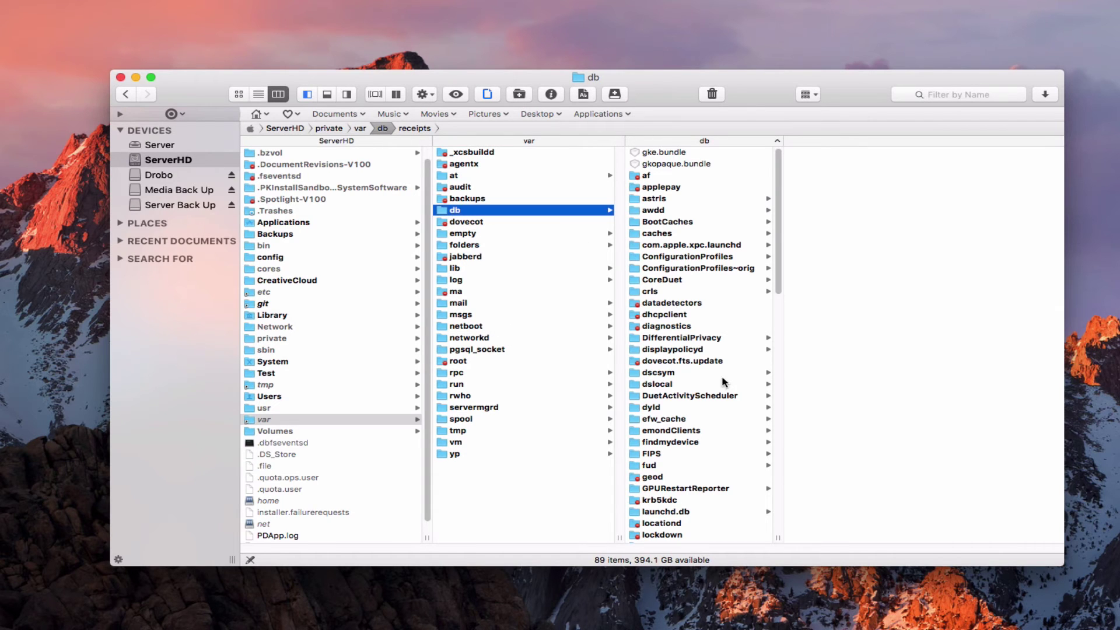
scroll(712, 392, "down", 15)
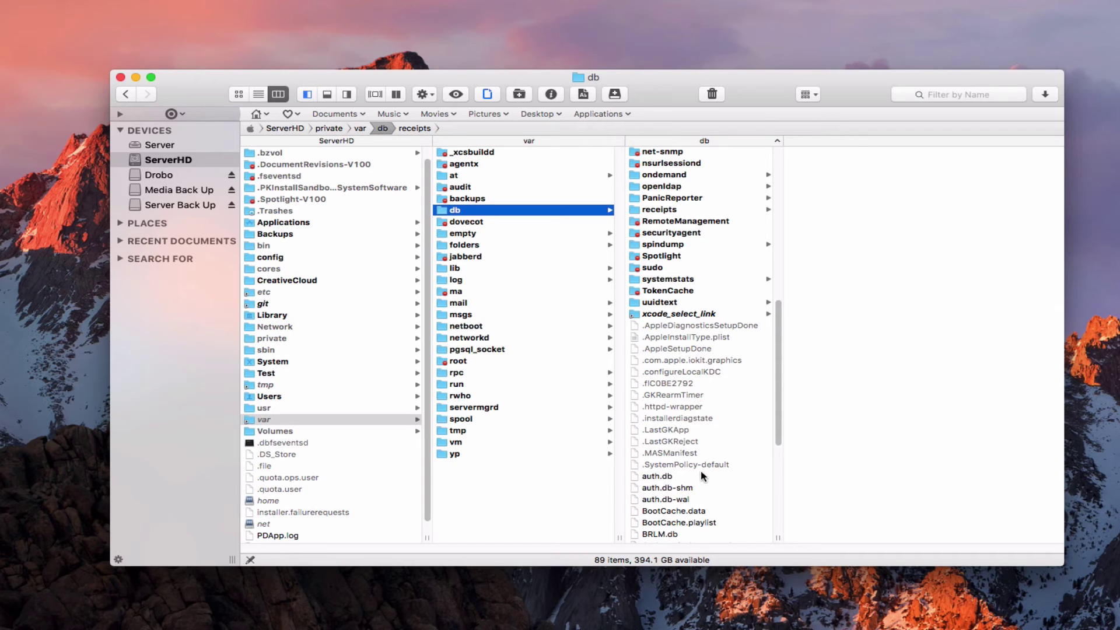
scroll(703, 476, "down", 8)
scroll(703, 476, "up", 10)
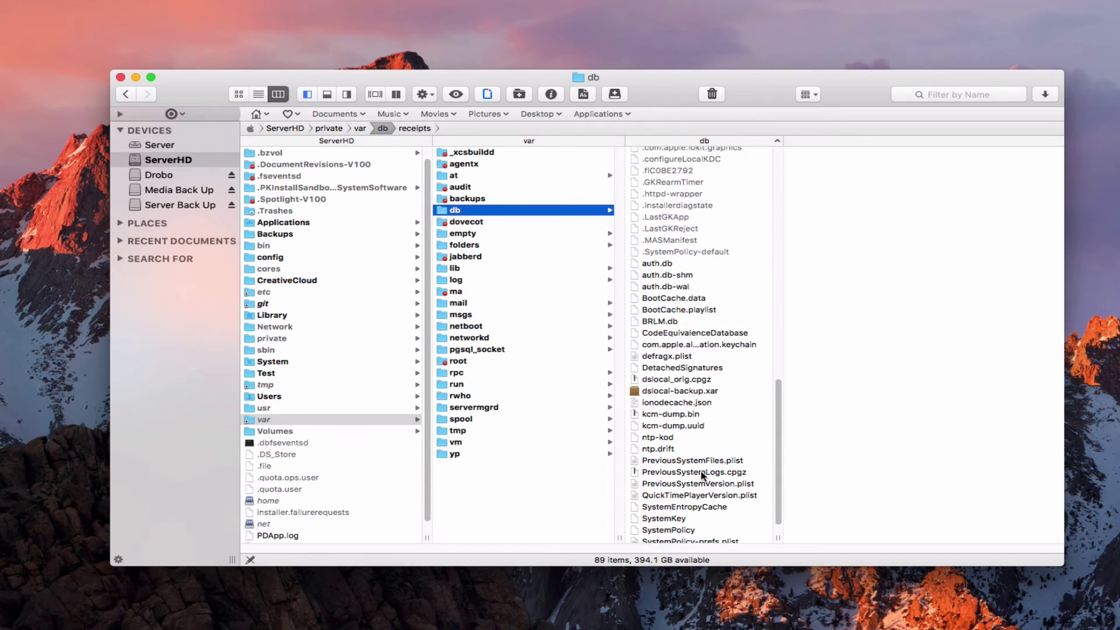
scroll(700, 479, "up", 3)
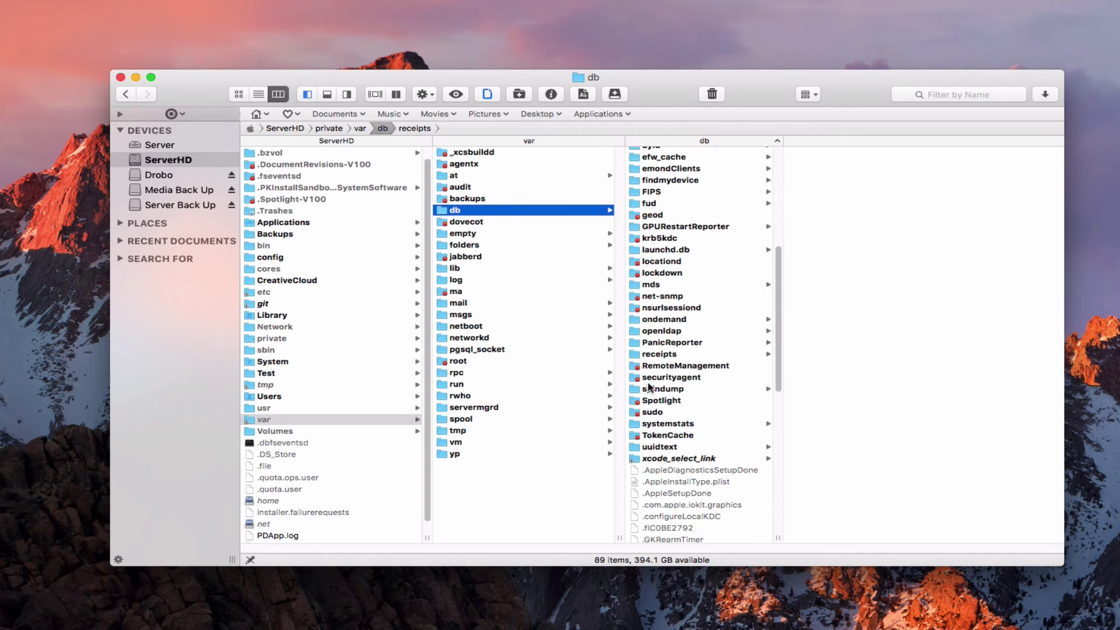
- Move the servermgrd folder in private/var to the Trash, authorizing the move with the account password
left_click(474, 408)
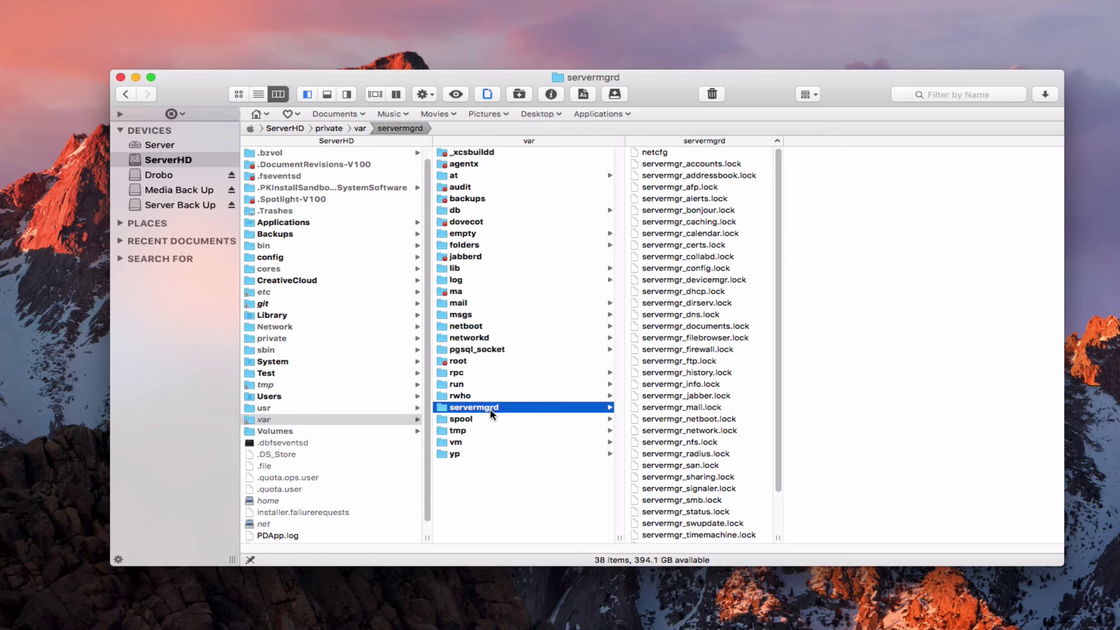
left_click(711, 96)
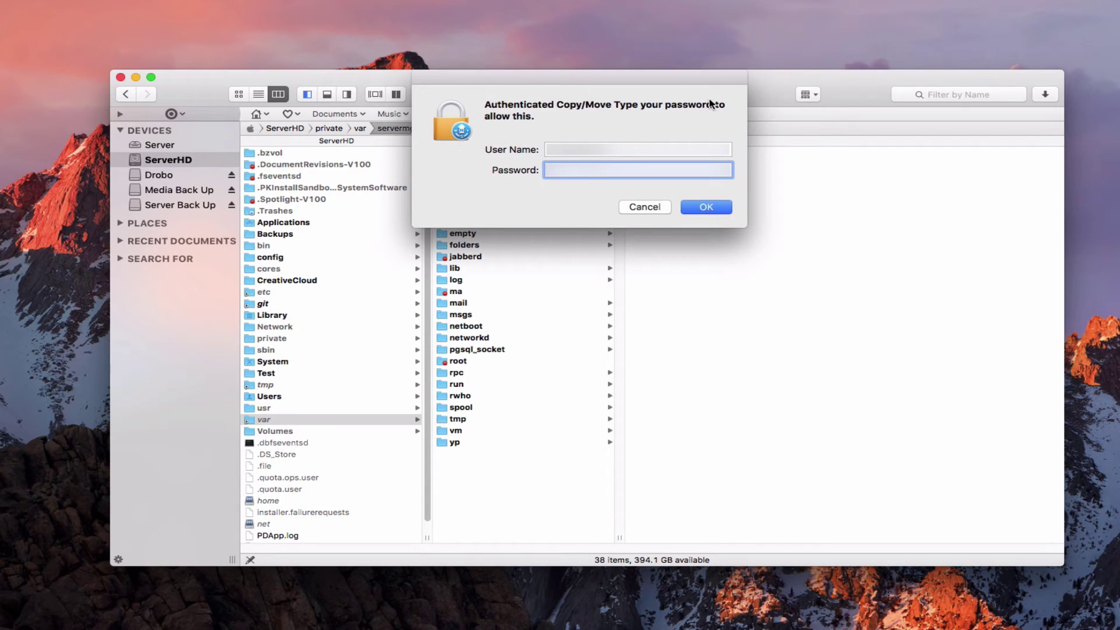
left_click(709, 211)
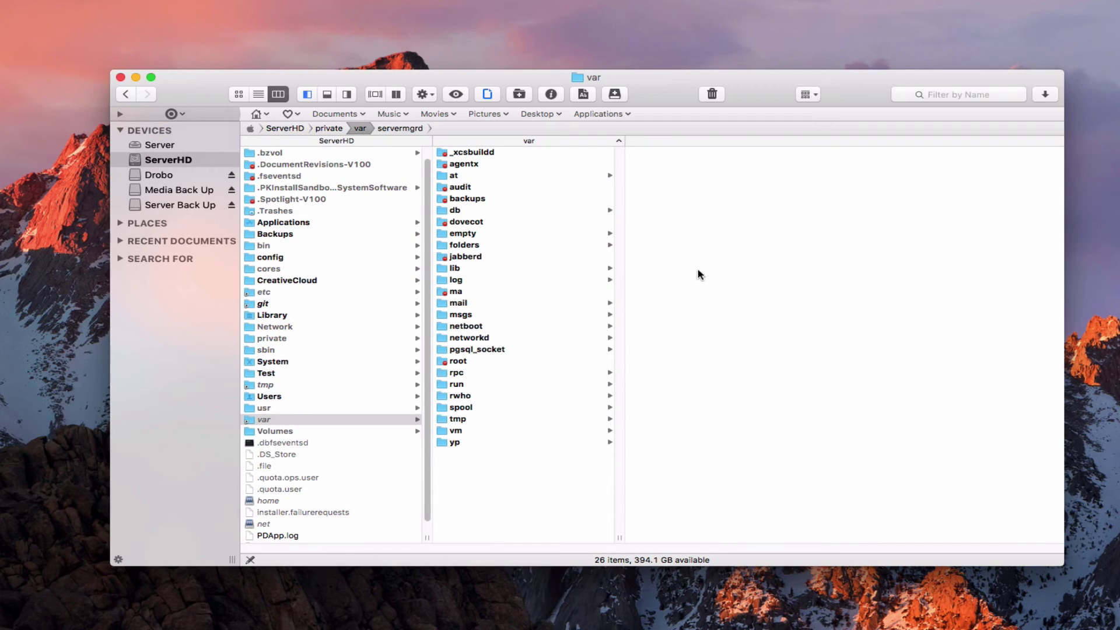
left_click(517, 407)
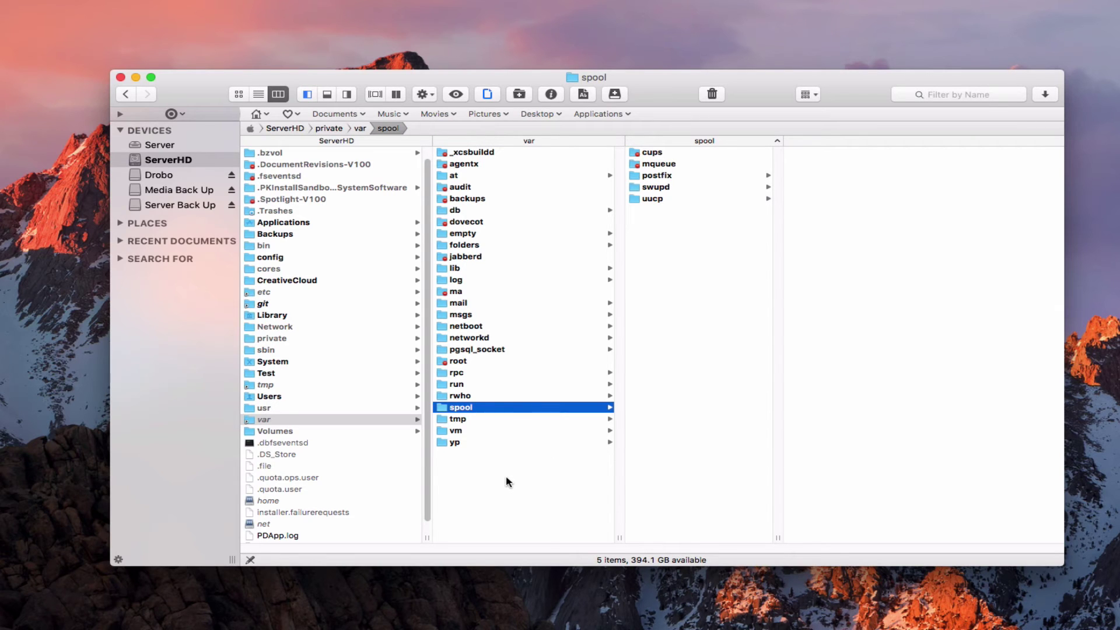
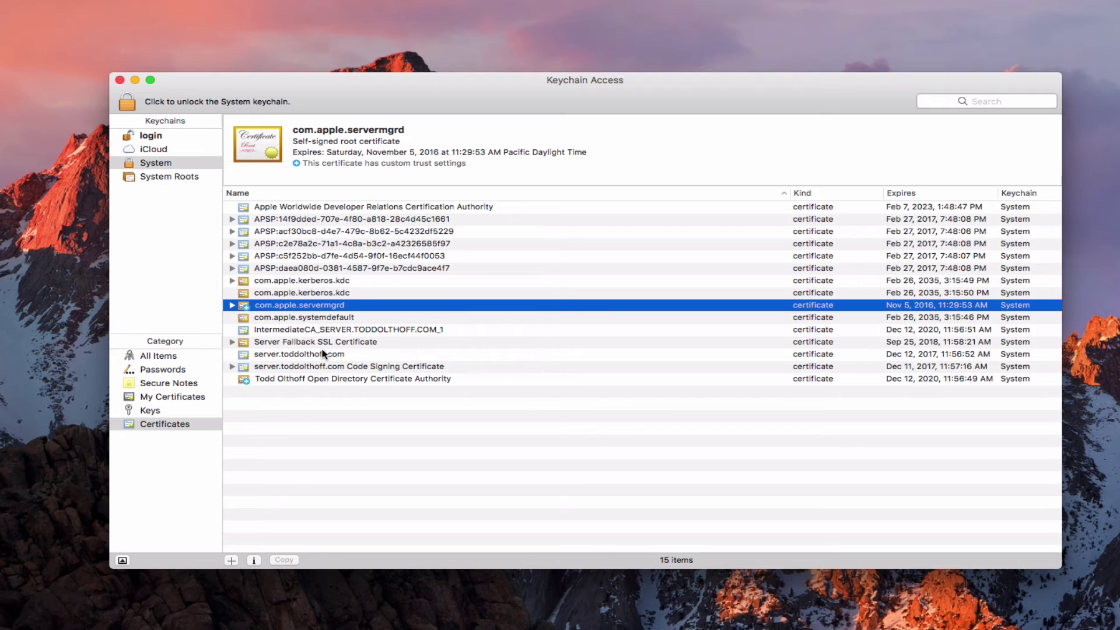
- In Keychain Access, request deletion of com.apple.servermgrd and the System certificates from the intermediate CA through the Open Directory authority, unlocking with the account password
left_click(313, 380)
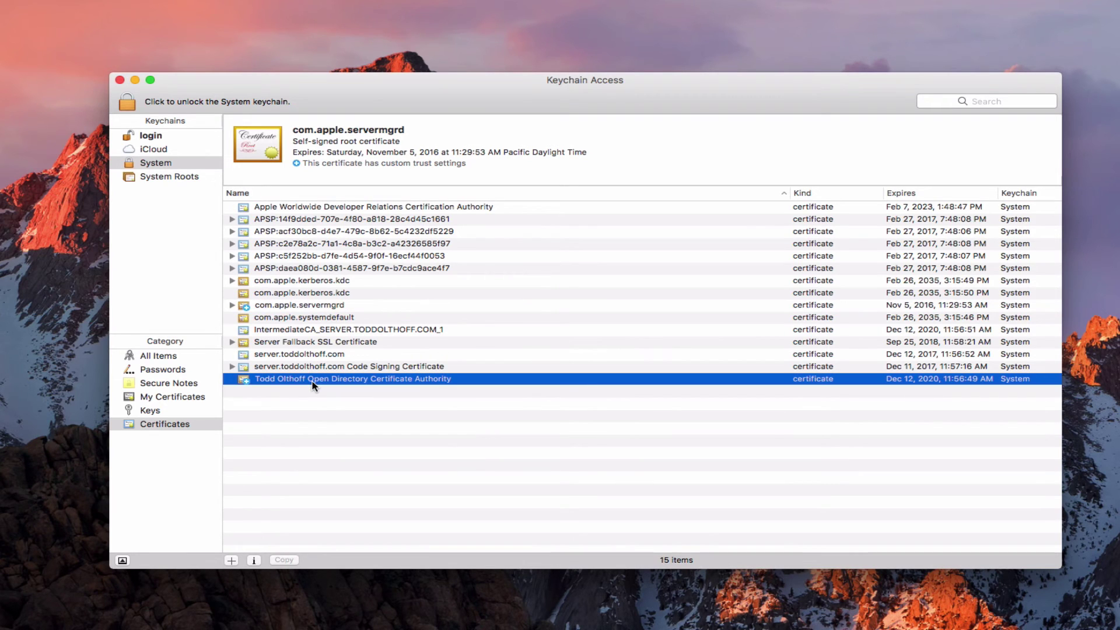
left_click(302, 331, "shift")
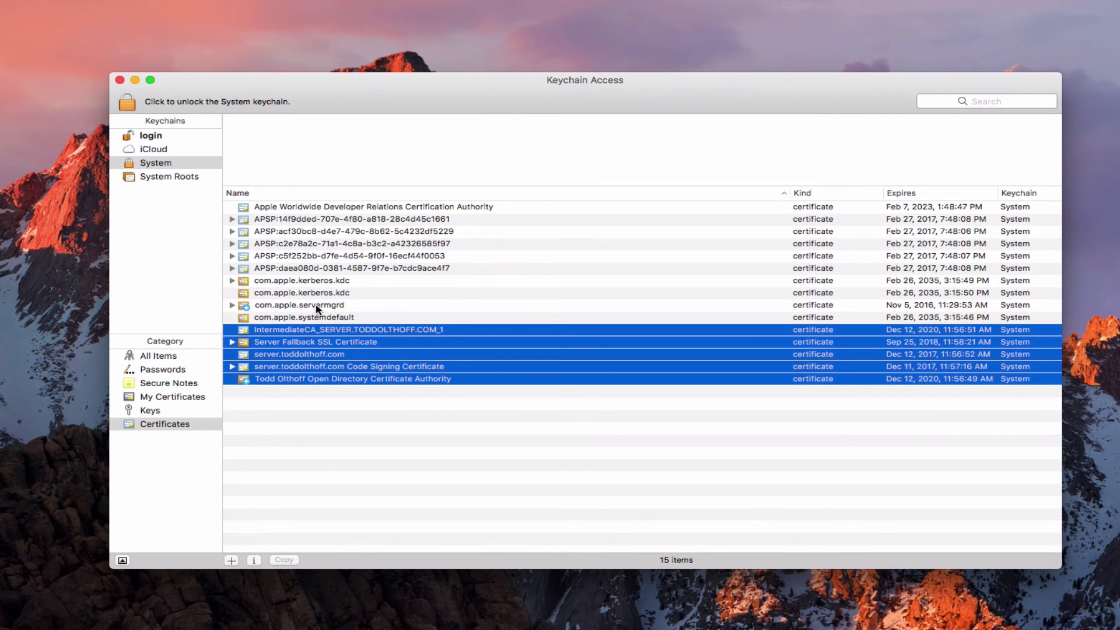
left_click(316, 305, "super")
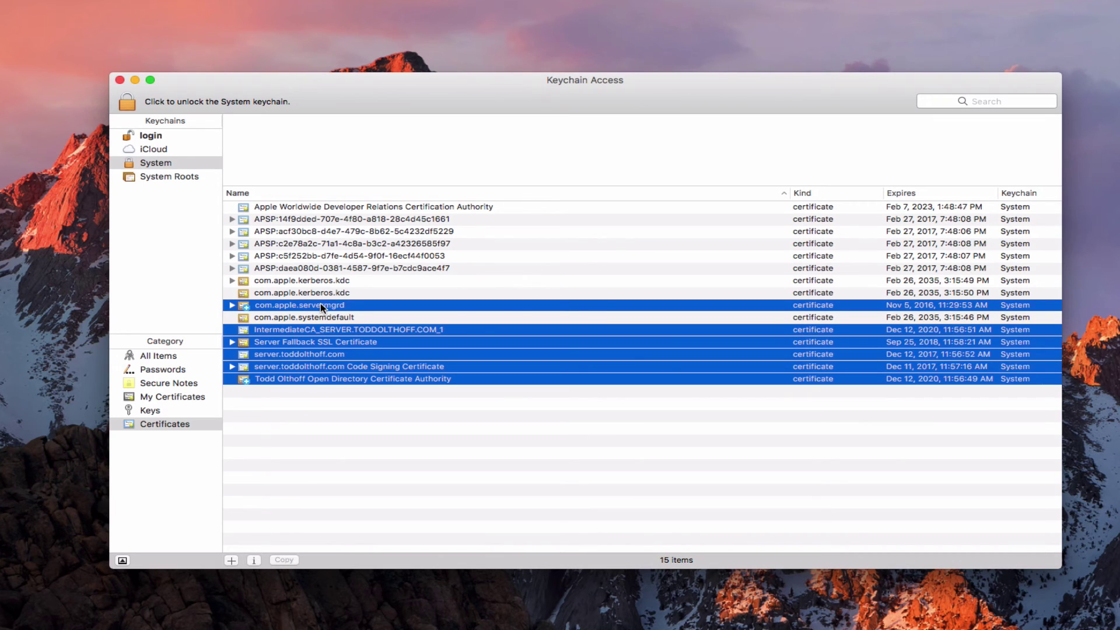
right_click(381, 357)
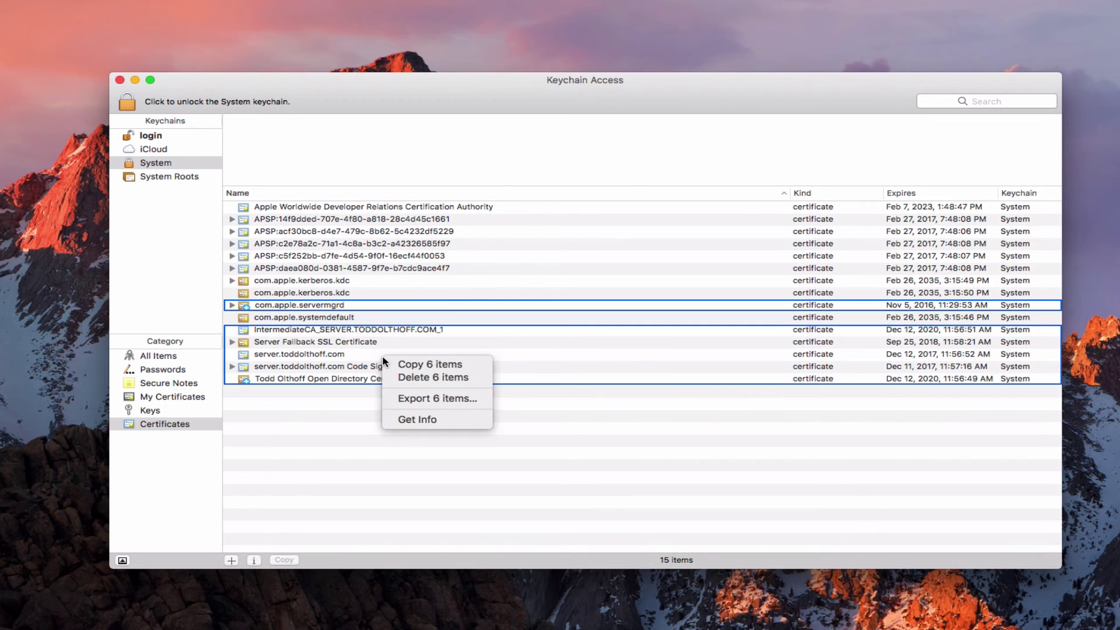
left_click(456, 381)
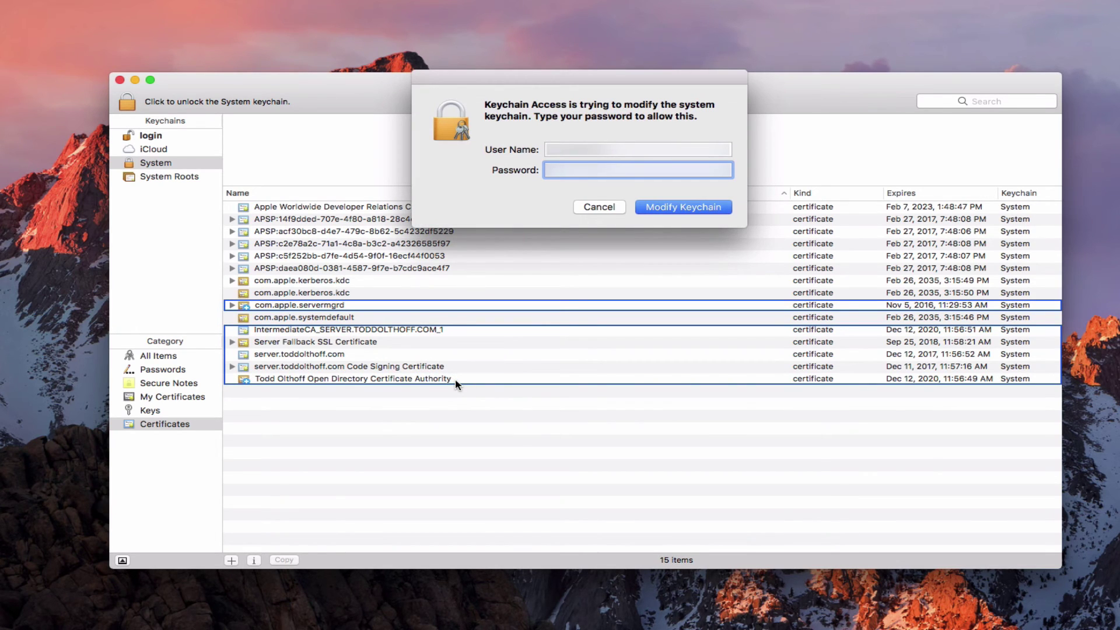
type("••••")
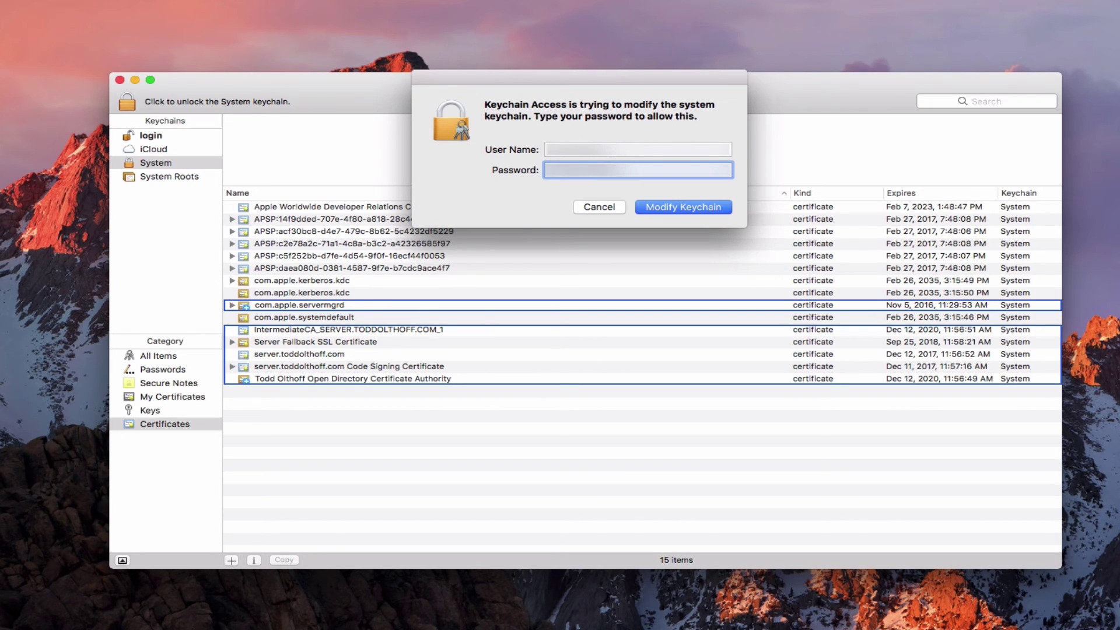
left_click(694, 209)
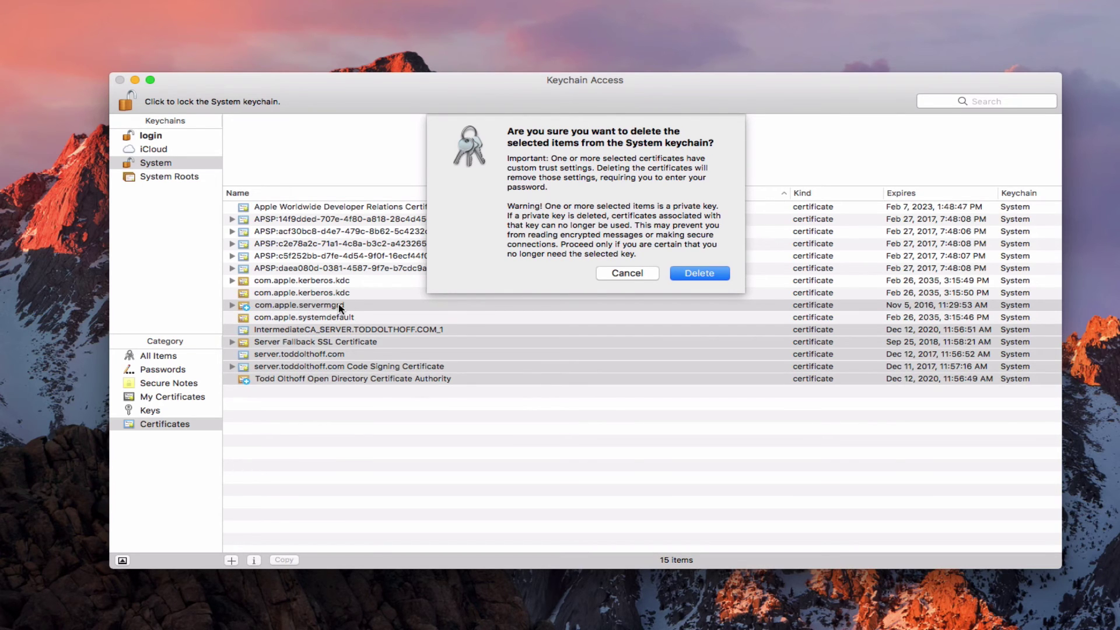
- Confirm deleting the selected server certificates from the System keychain, authorizing the trust settings and keychain changes with the account password
left_click(690, 275)
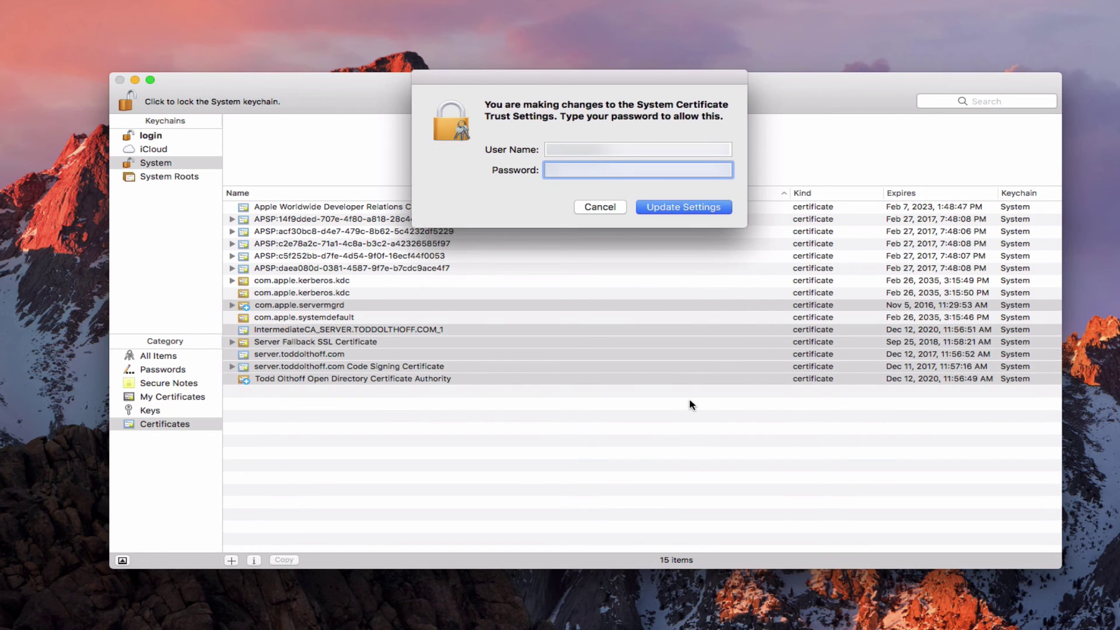
key("super+v")
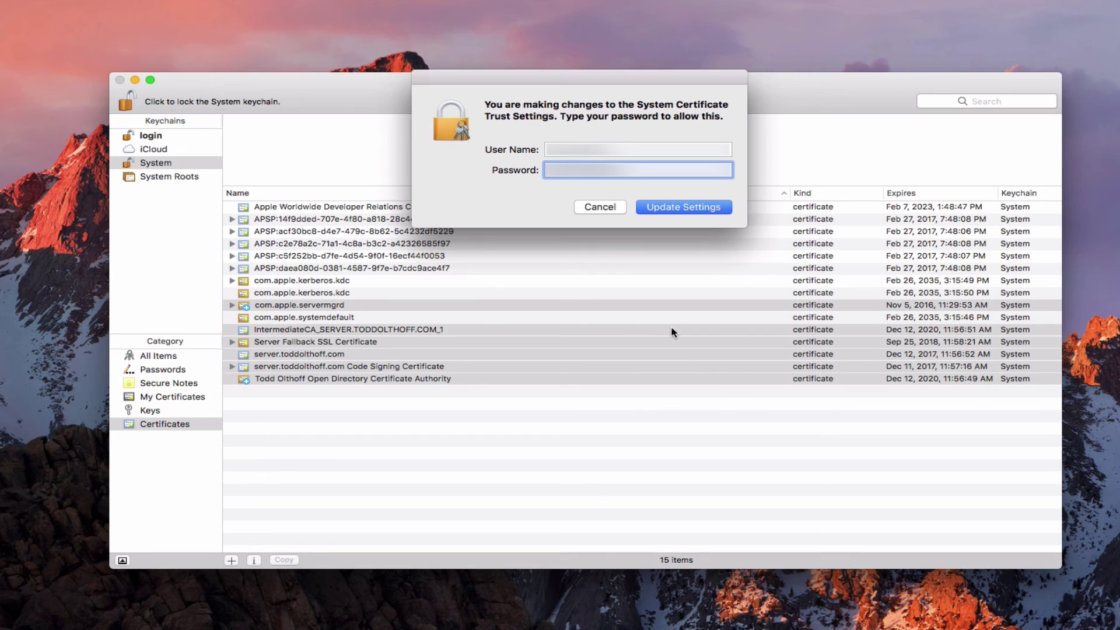
left_click(690, 208)
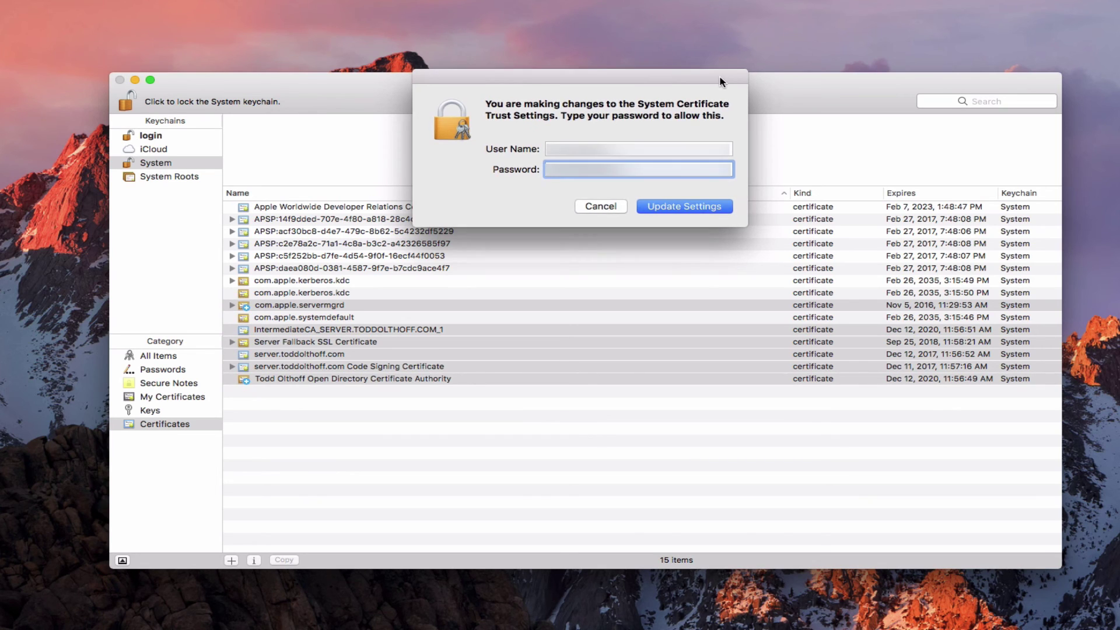
left_click(687, 204)
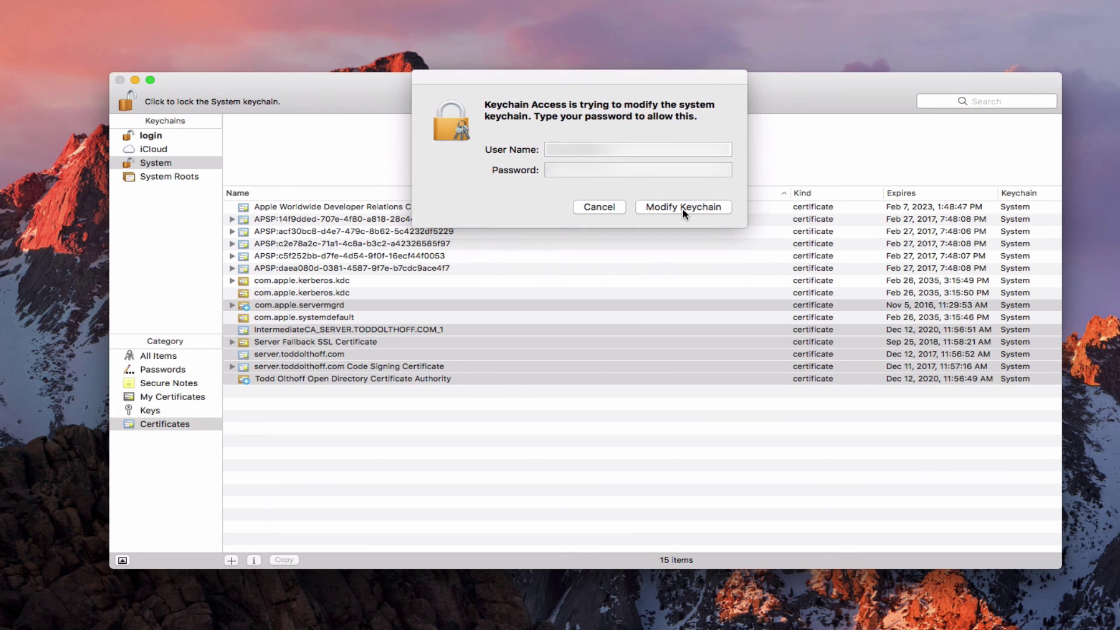
left_click(583, 172)
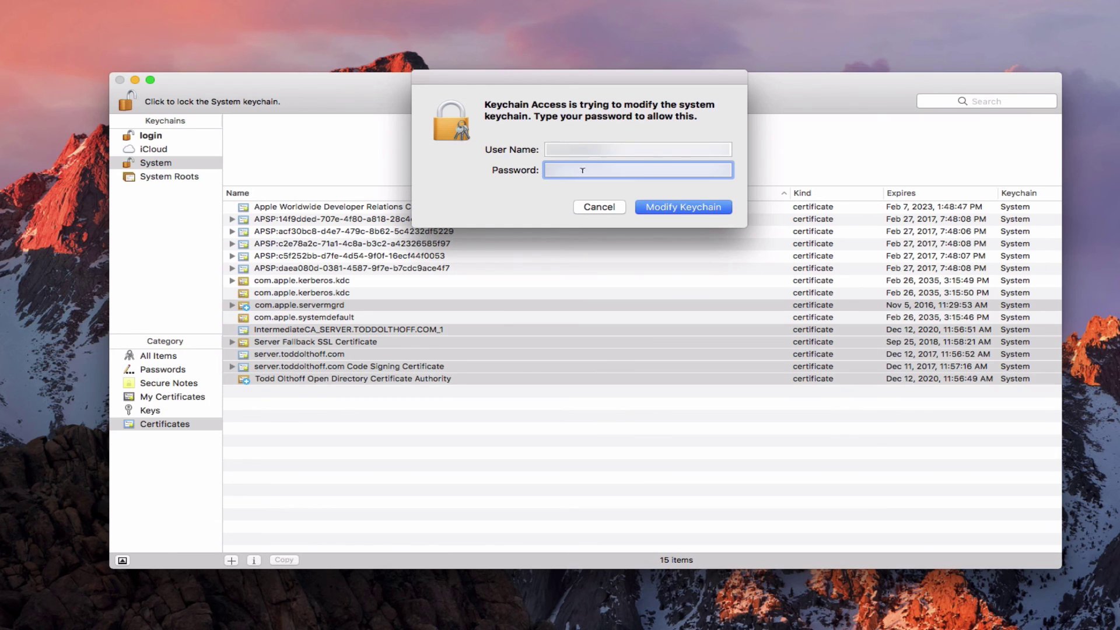
key("super+v")
left_click(687, 204)
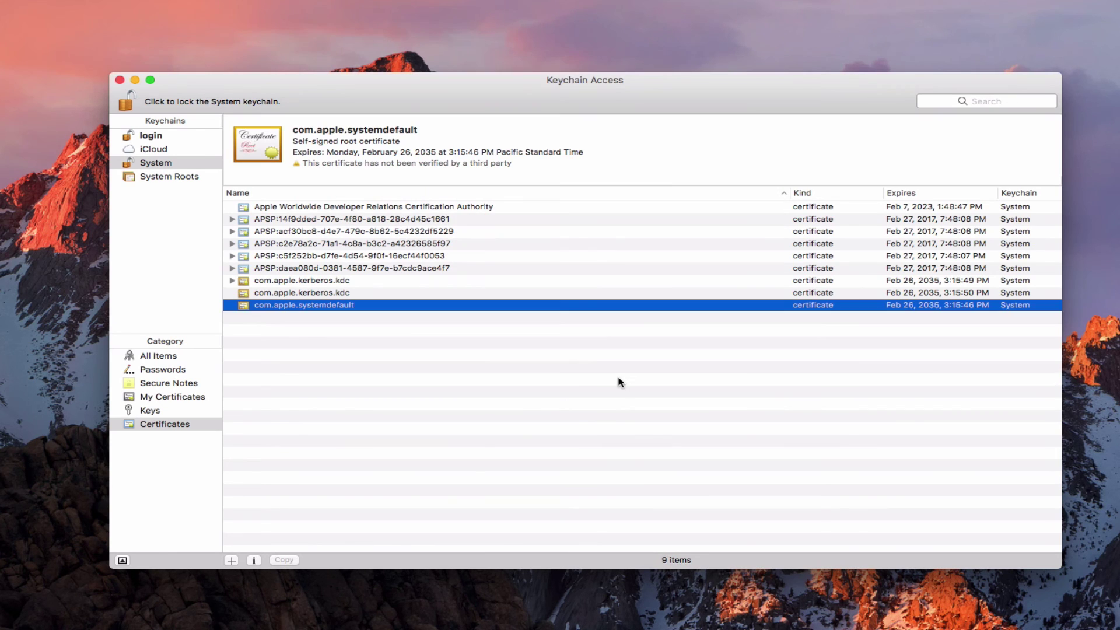
- Check the System keychain's My Certificates and Certificates categories for remaining server certificates
left_click(620, 382)
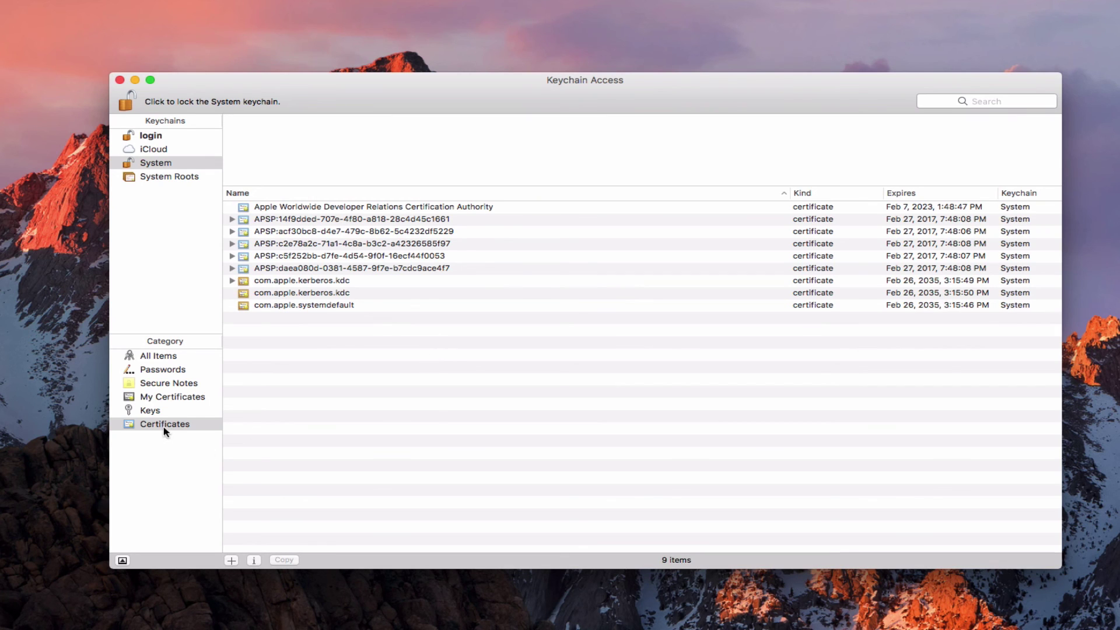
left_click(158, 399)
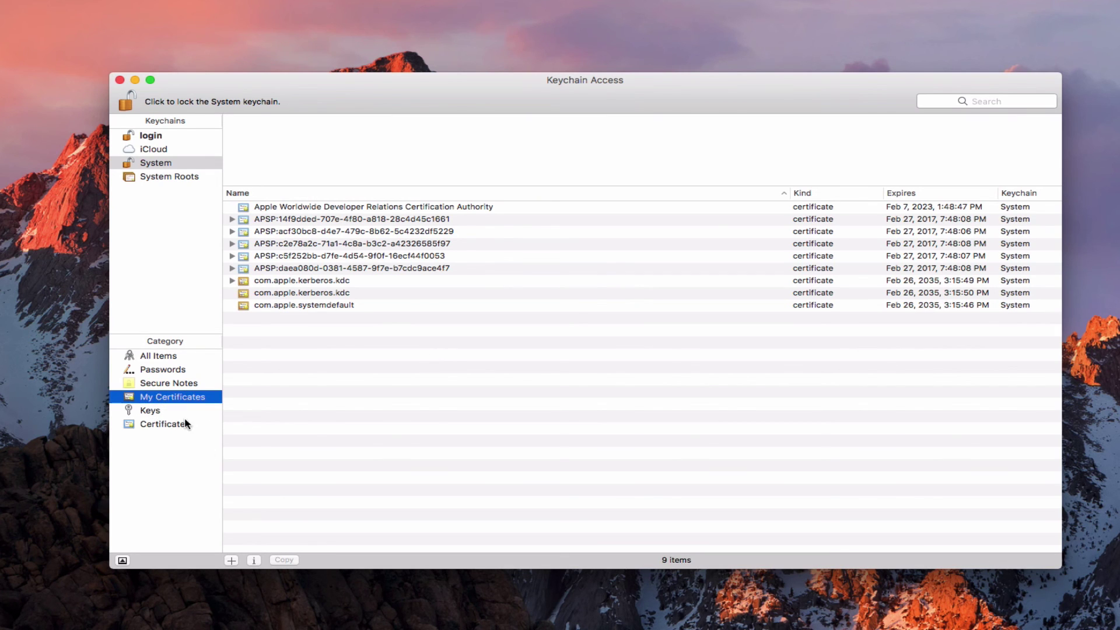
left_click(165, 424)
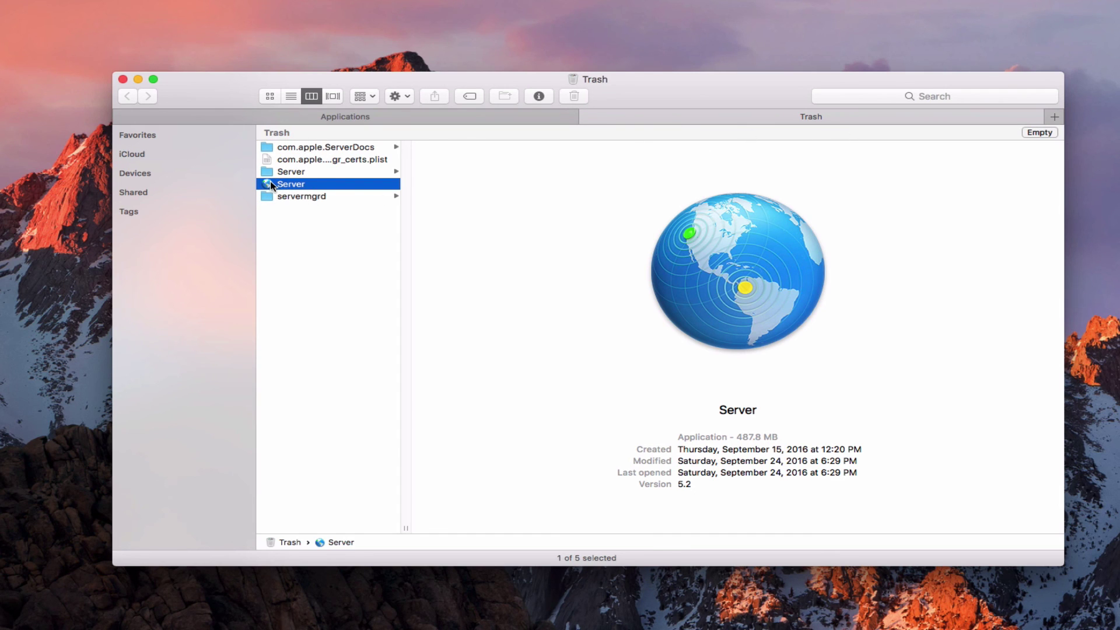
- In Finder, move the Server app from the Trash back into the Applications folder, authorizing with the account password, and locate it there
left_click_drag(264, 184, 344, 352)
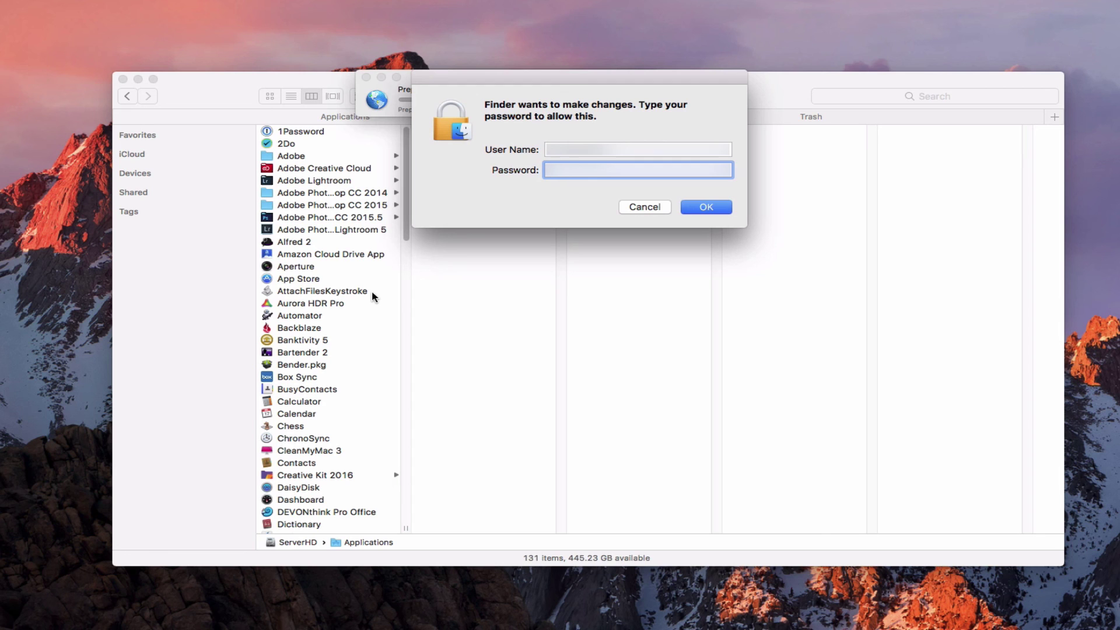
key("super+v")
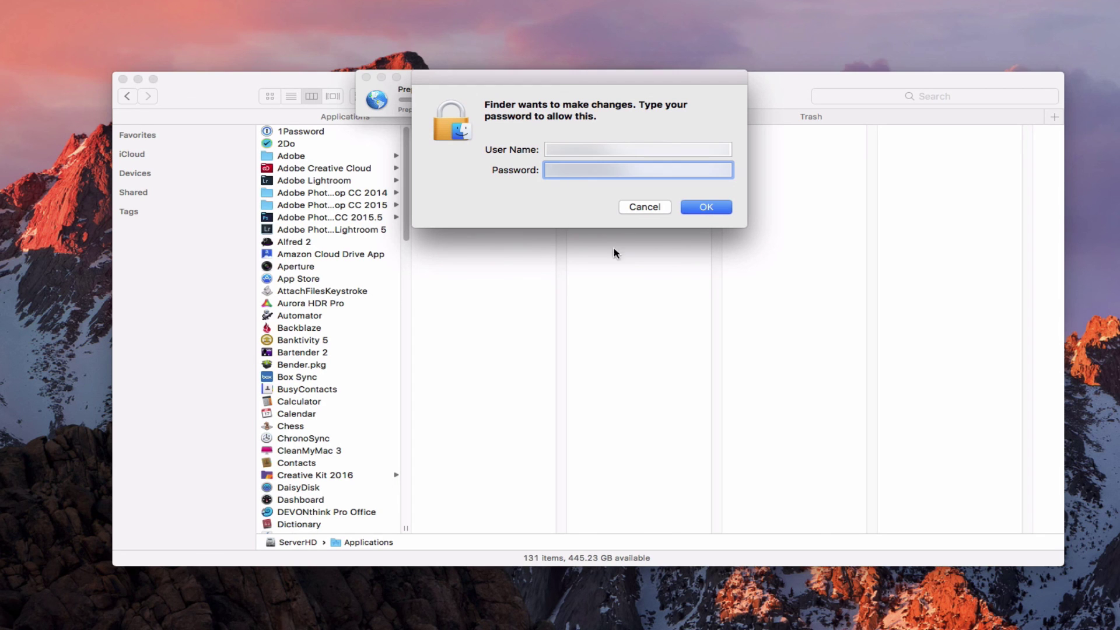
left_click(706, 207)
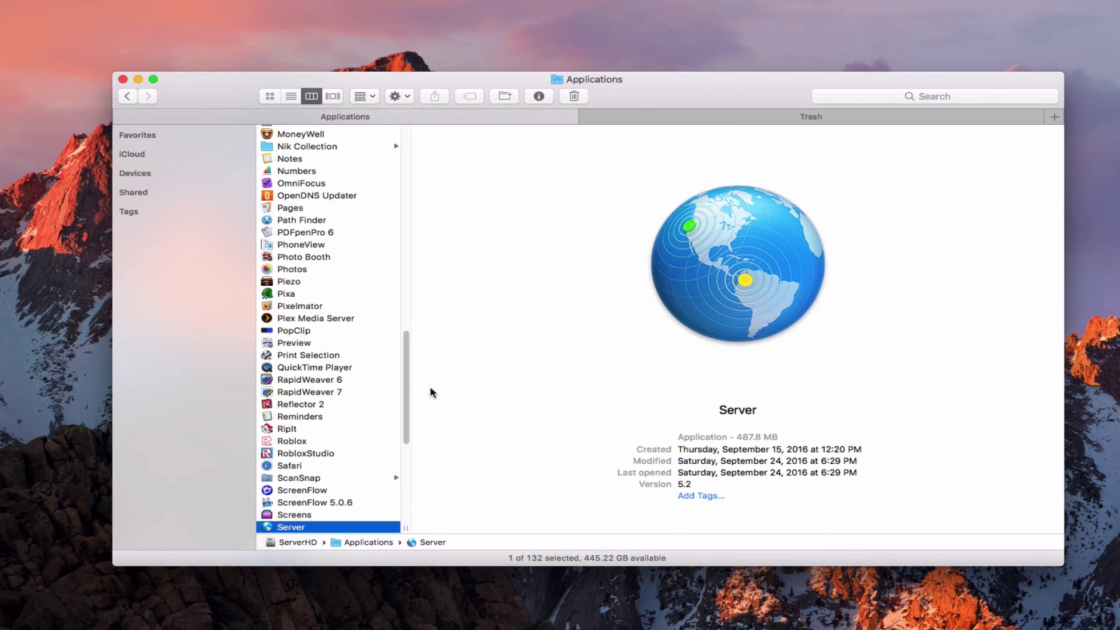
left_click_drag(411, 389, 418, 440)
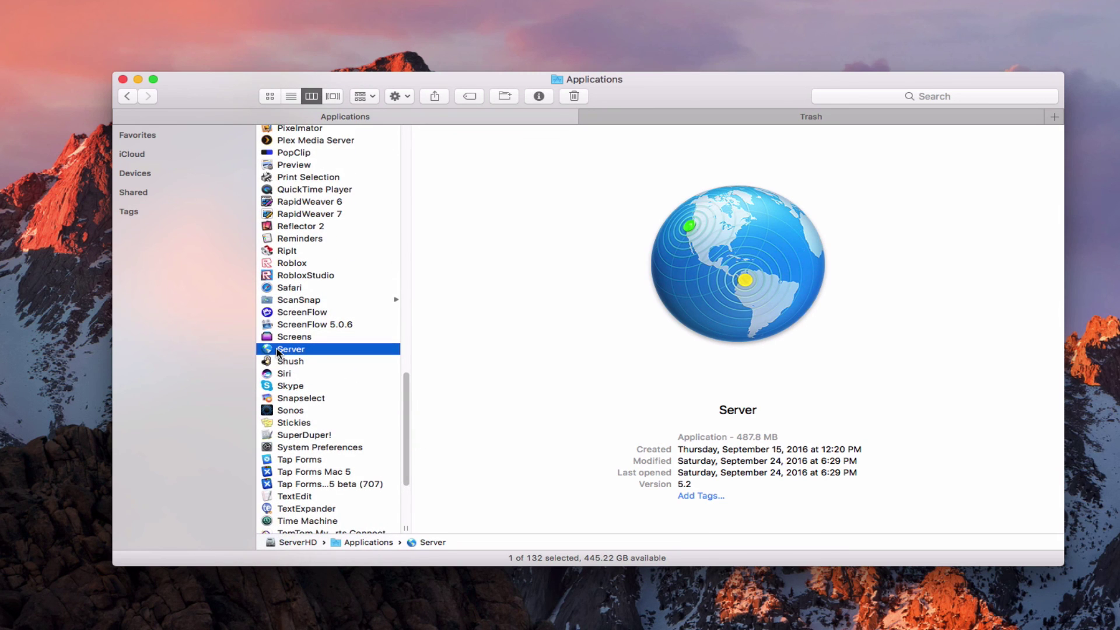